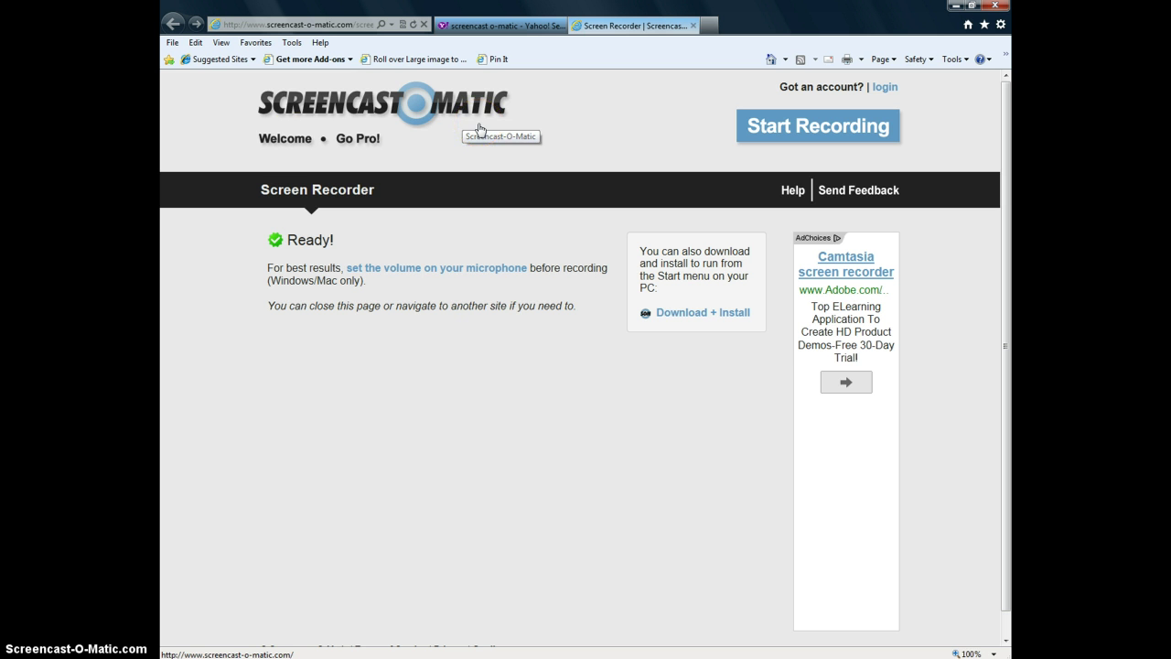
Minimize the recorder's Internet Explorer window to reveal the PicMonkey home page
click(956, 7)
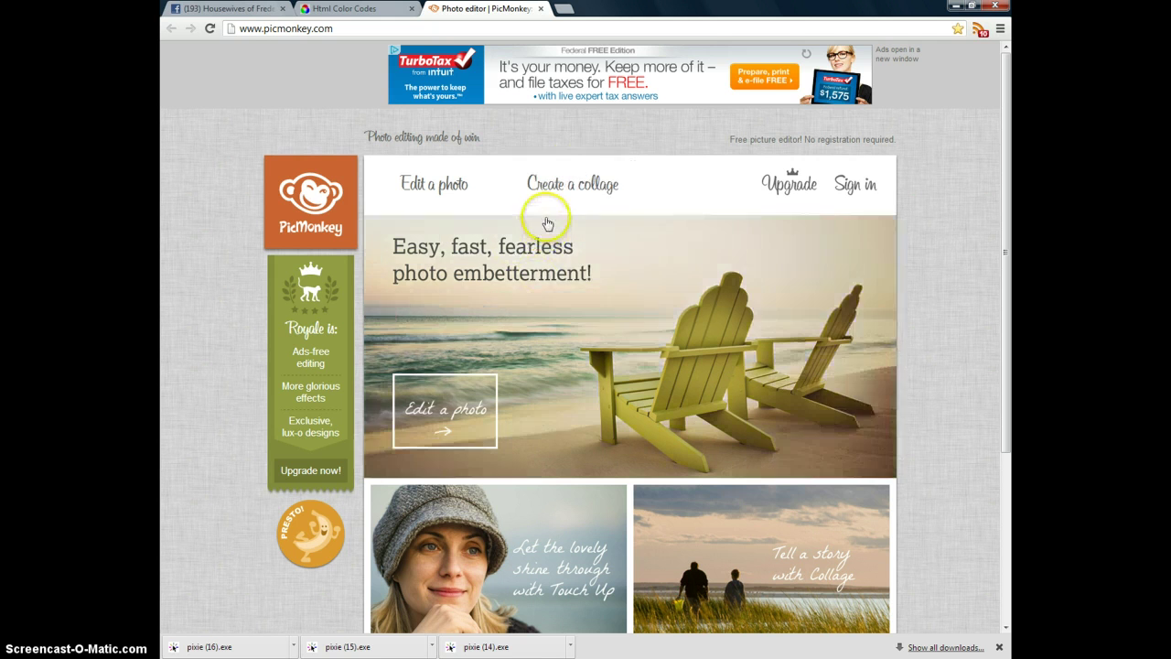
mouse_move(548, 208)
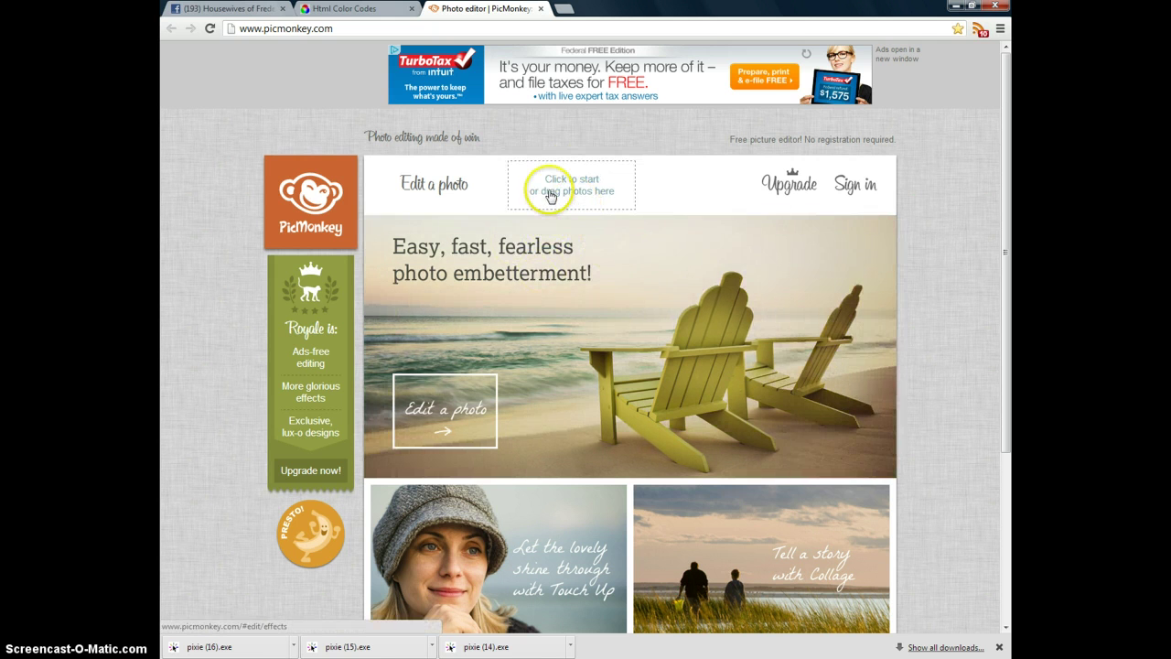
Start a collage using the seven-cell FB Cover layout at 851 x 315
click(552, 195)
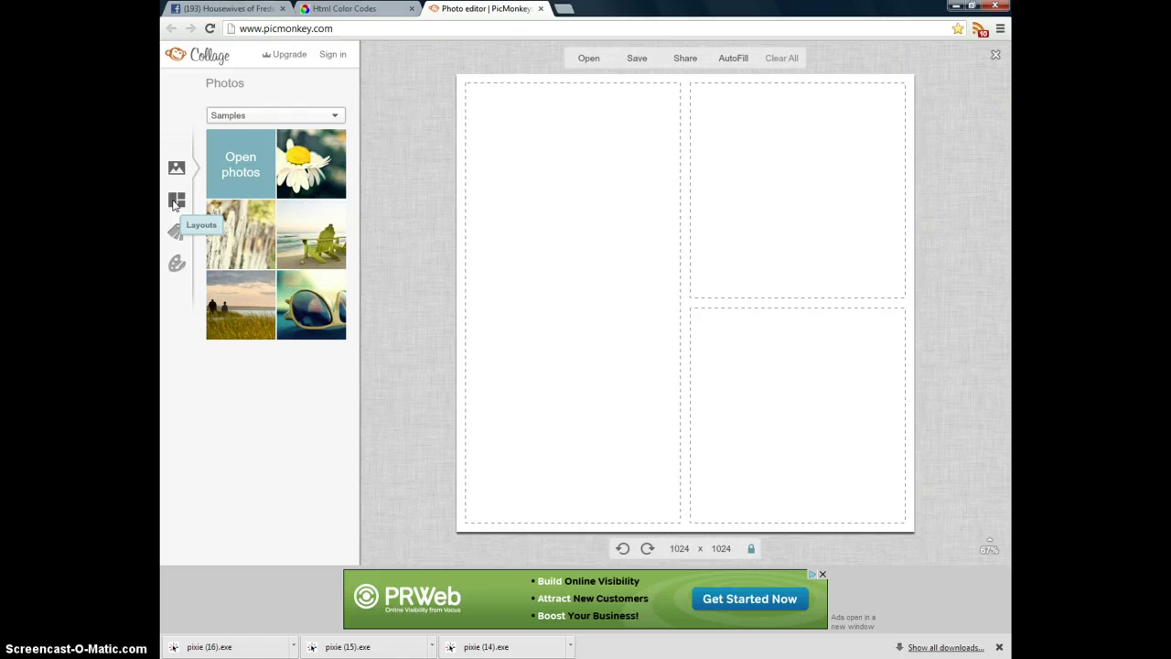
click(177, 201)
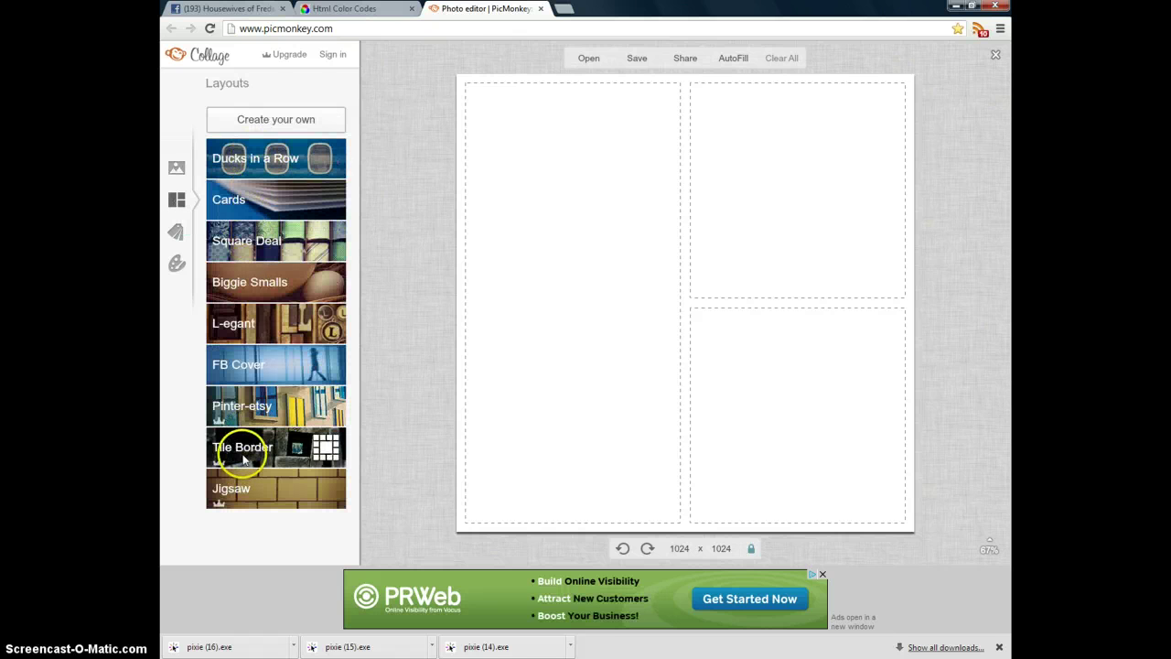
click(240, 367)
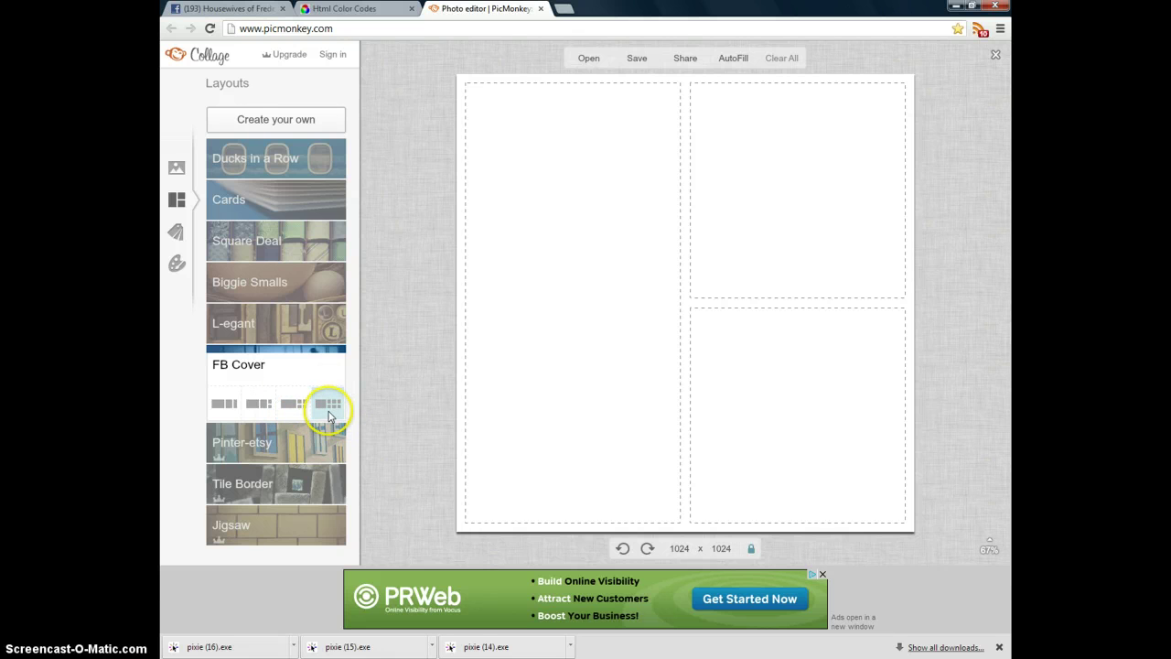
click(328, 407)
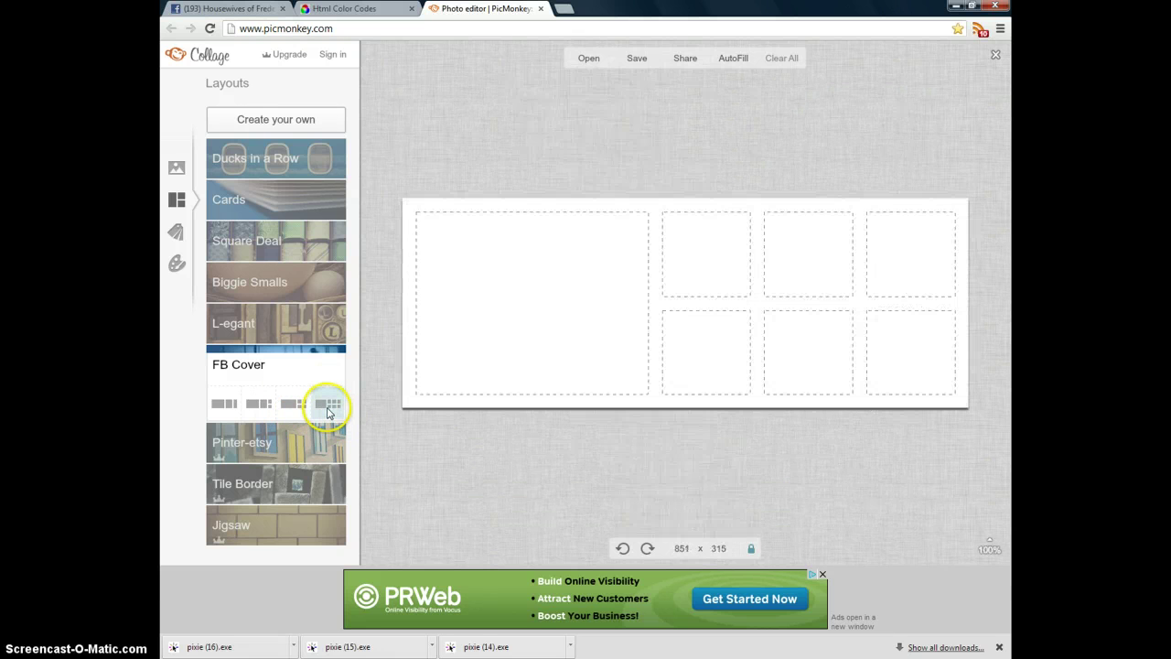
Load all eight photos, 001 through the last, from the Facebook Cover Photo folder
click(584, 61)
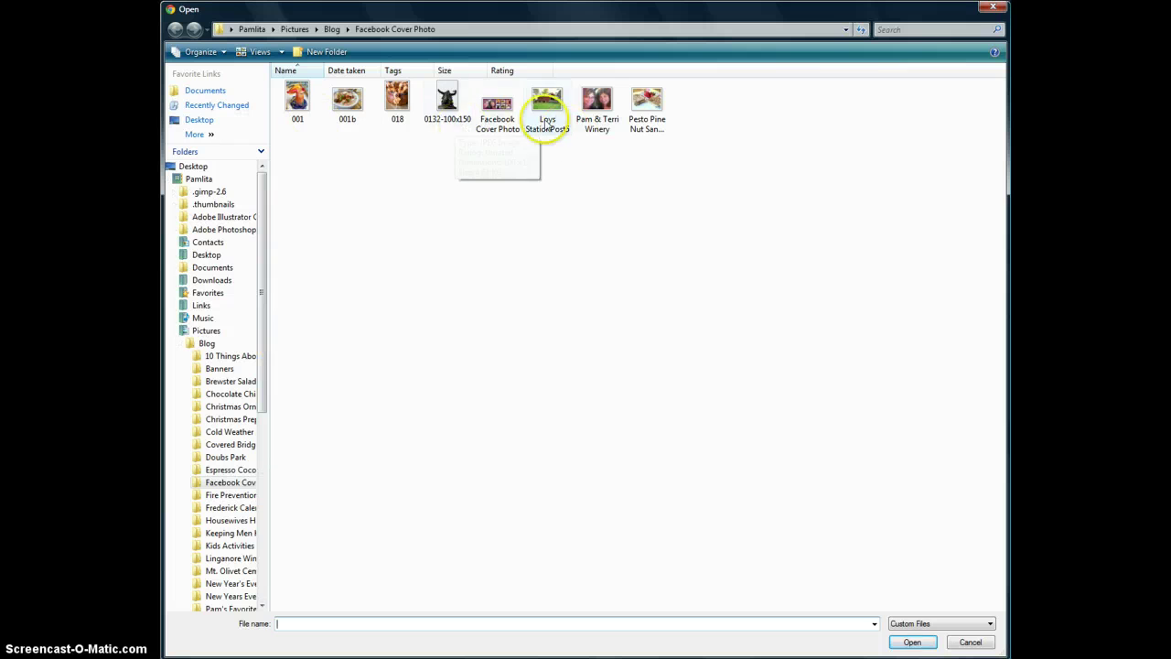
click(297, 108)
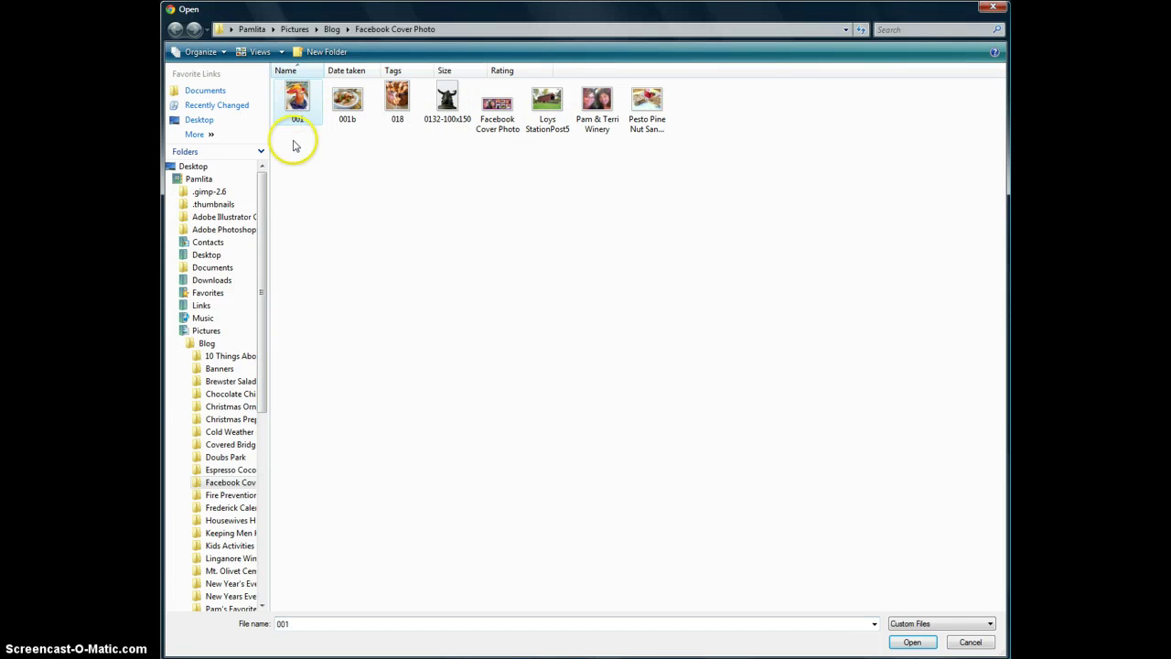
shift+click(643, 104)
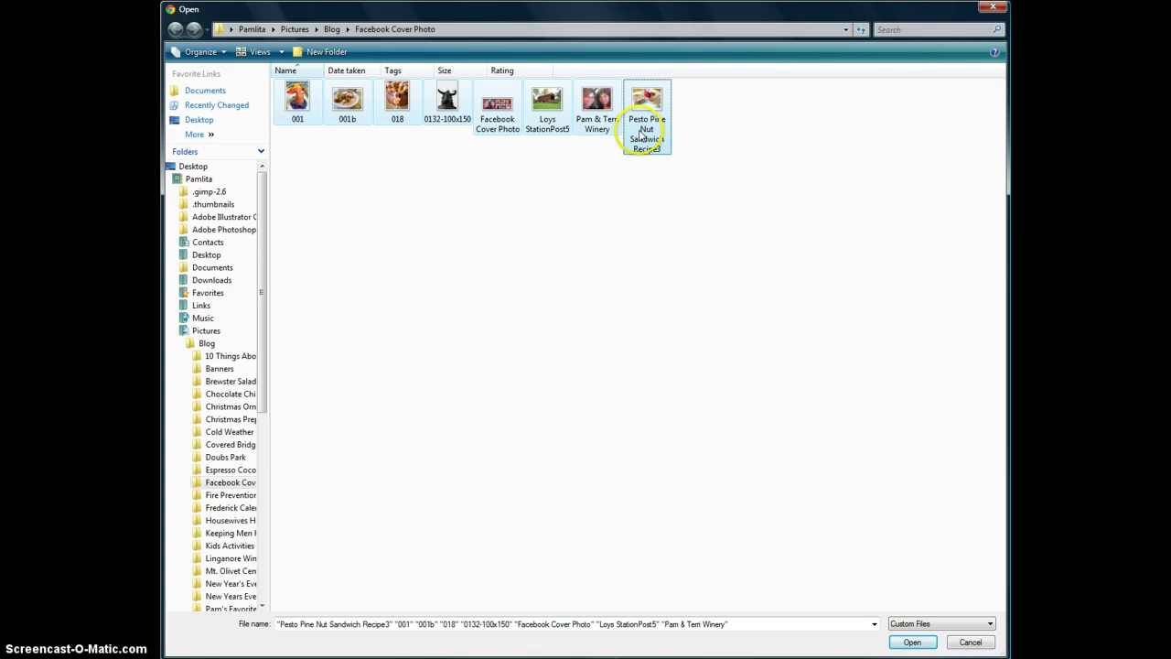
click(912, 643)
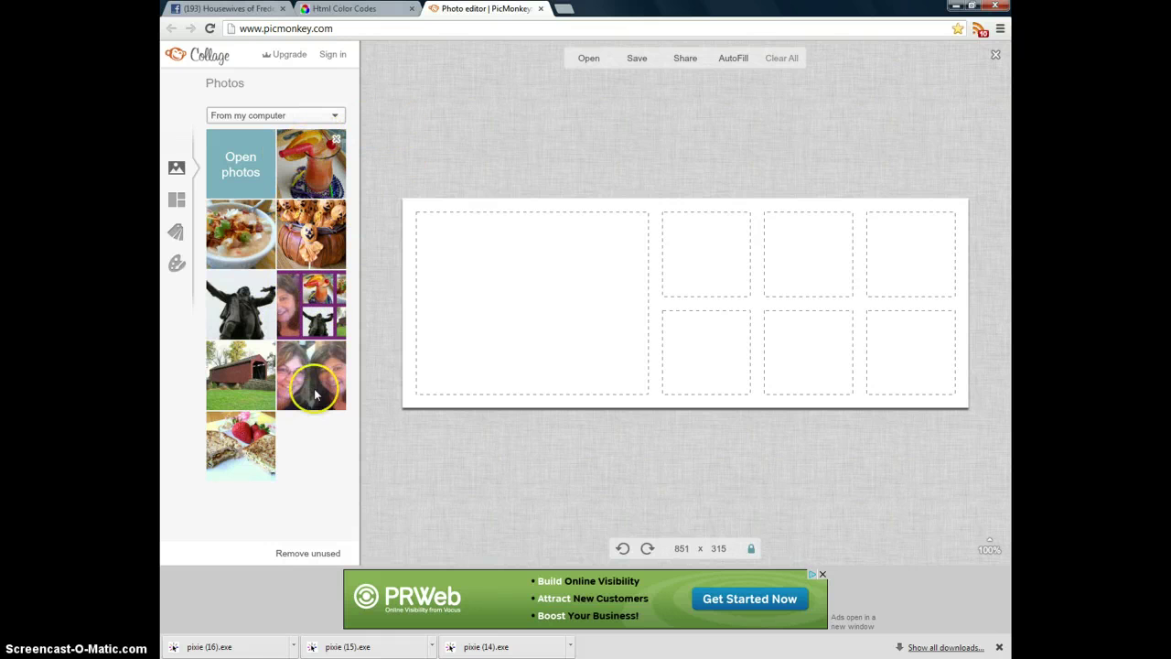
Put the two-women photo in the large cell; soup, cocktail, pumpkin, statue, bridge, strawberry in the small cells
drag(309, 379, 523, 323)
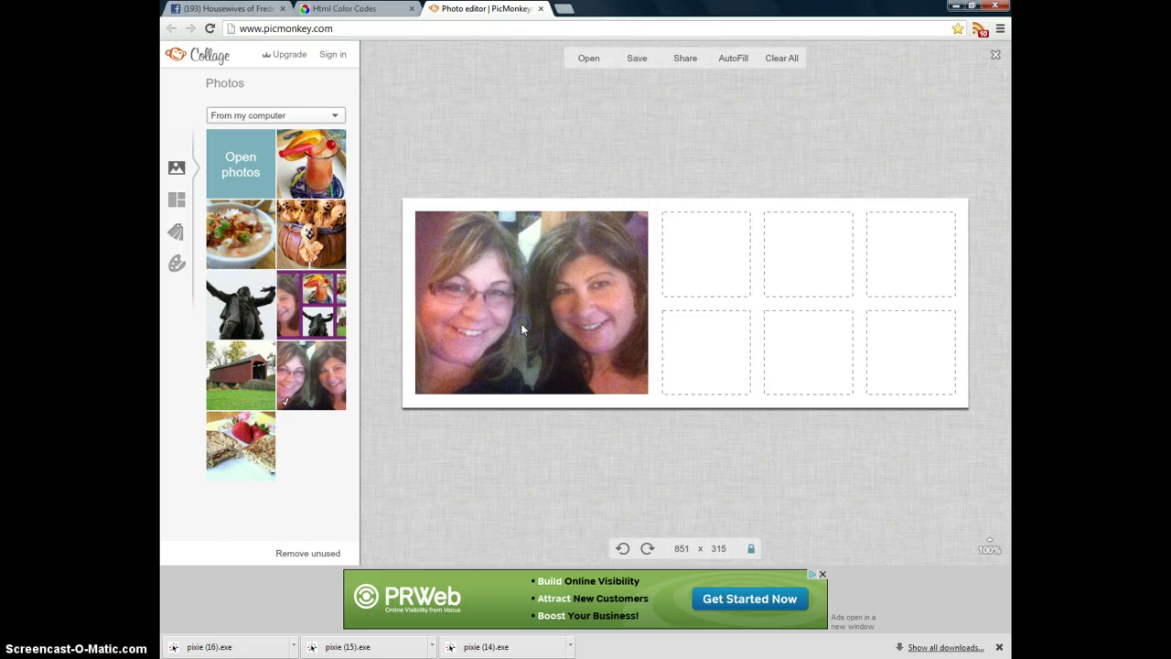
drag(240, 236, 733, 302)
drag(311, 165, 818, 299)
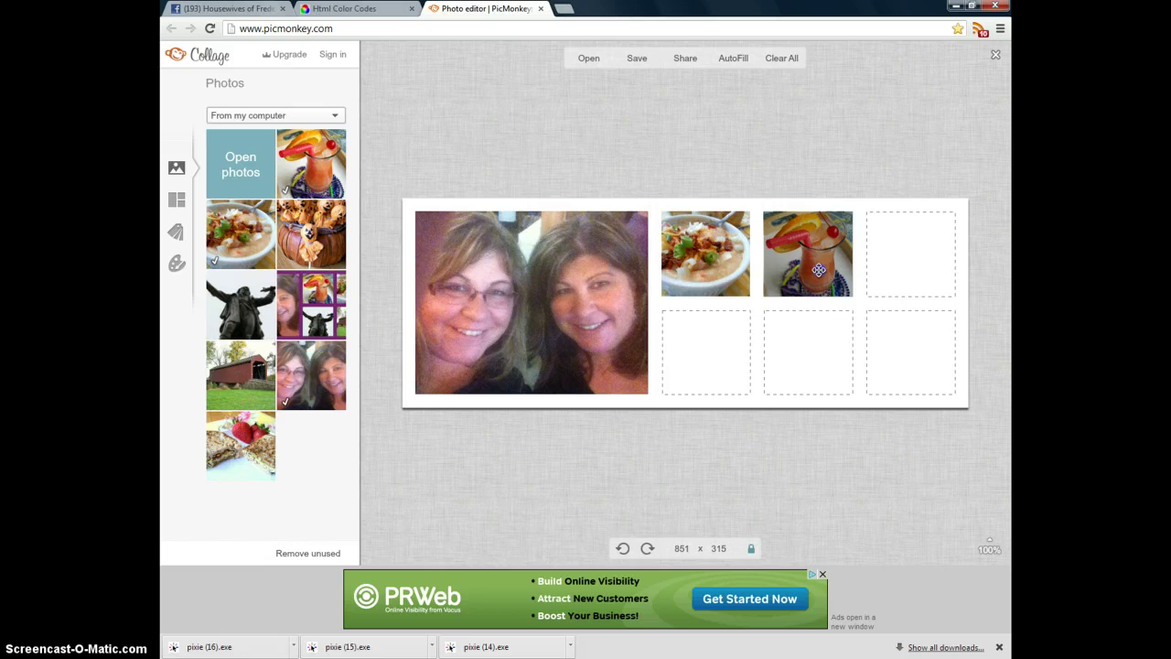
drag(315, 228, 915, 289)
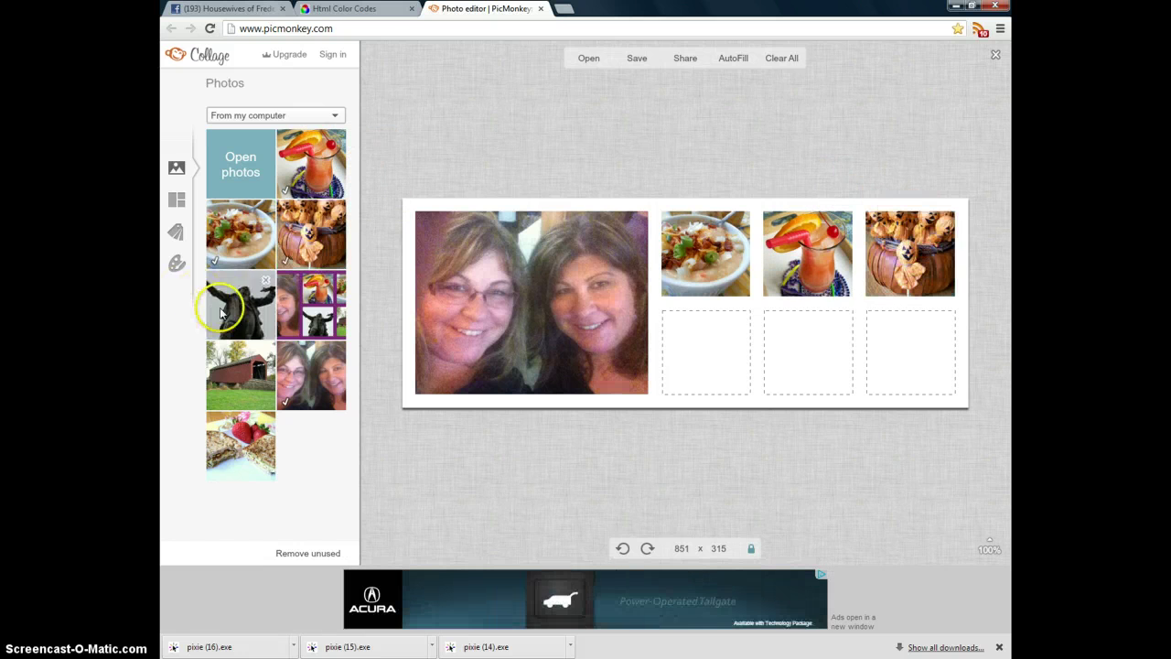
drag(210, 301, 707, 398)
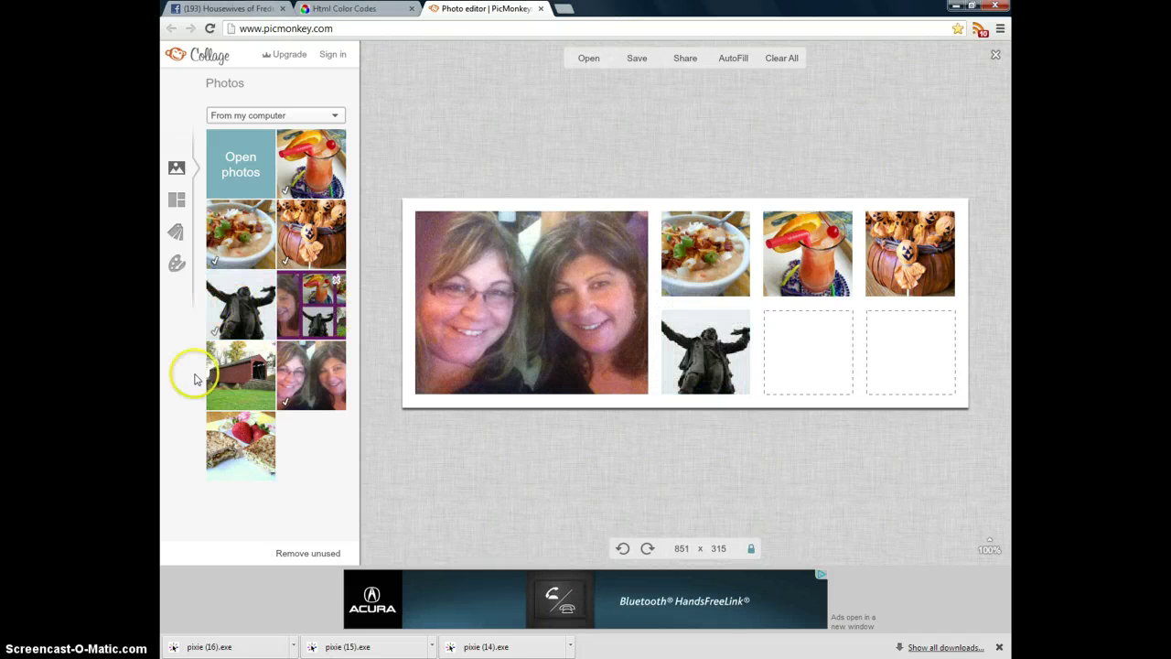
drag(210, 375, 821, 382)
drag(216, 428, 910, 385)
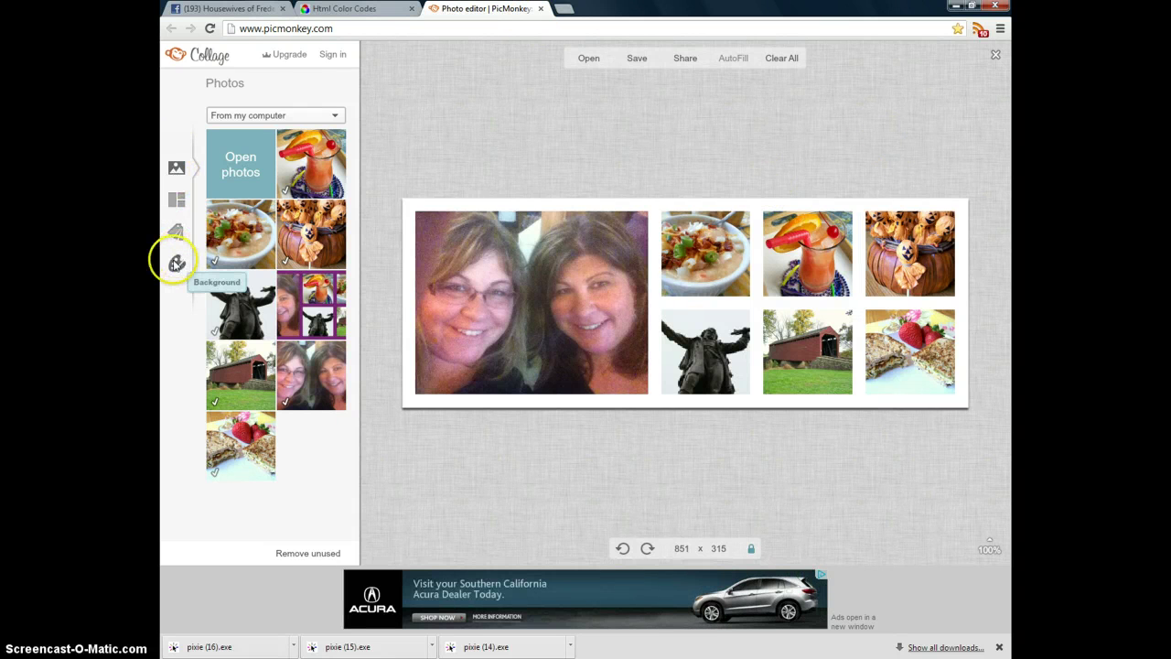
Set the collage Background spacing to 19 and corner rounding to 0%
click(175, 266)
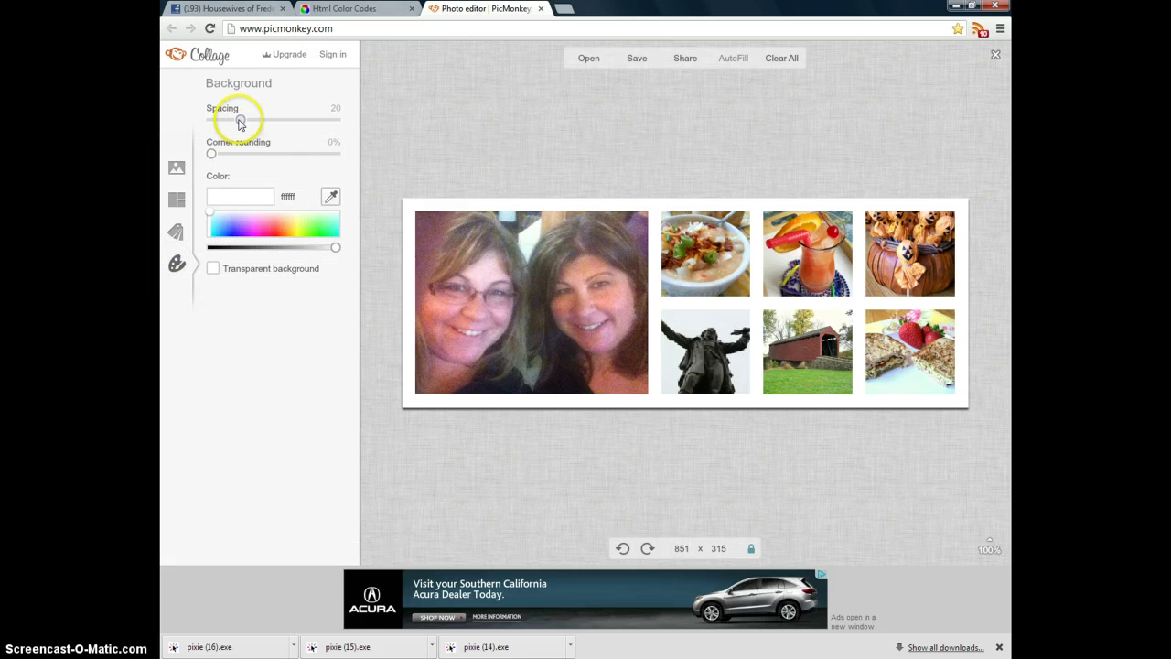
drag(240, 121, 190, 119)
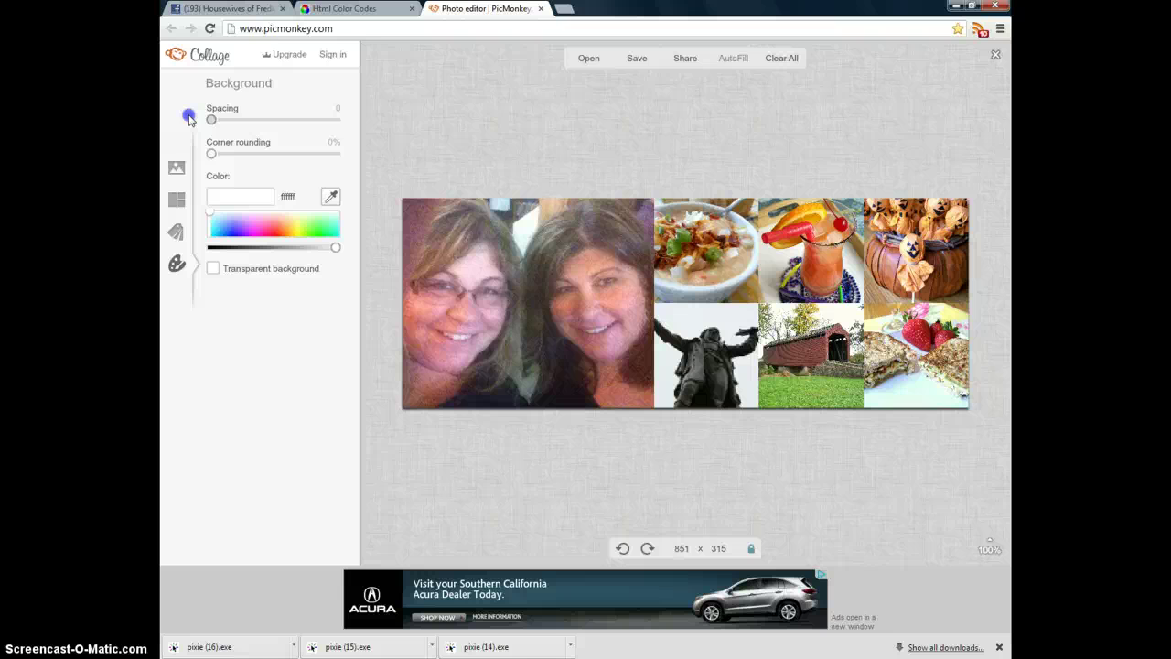
drag(209, 120, 237, 125)
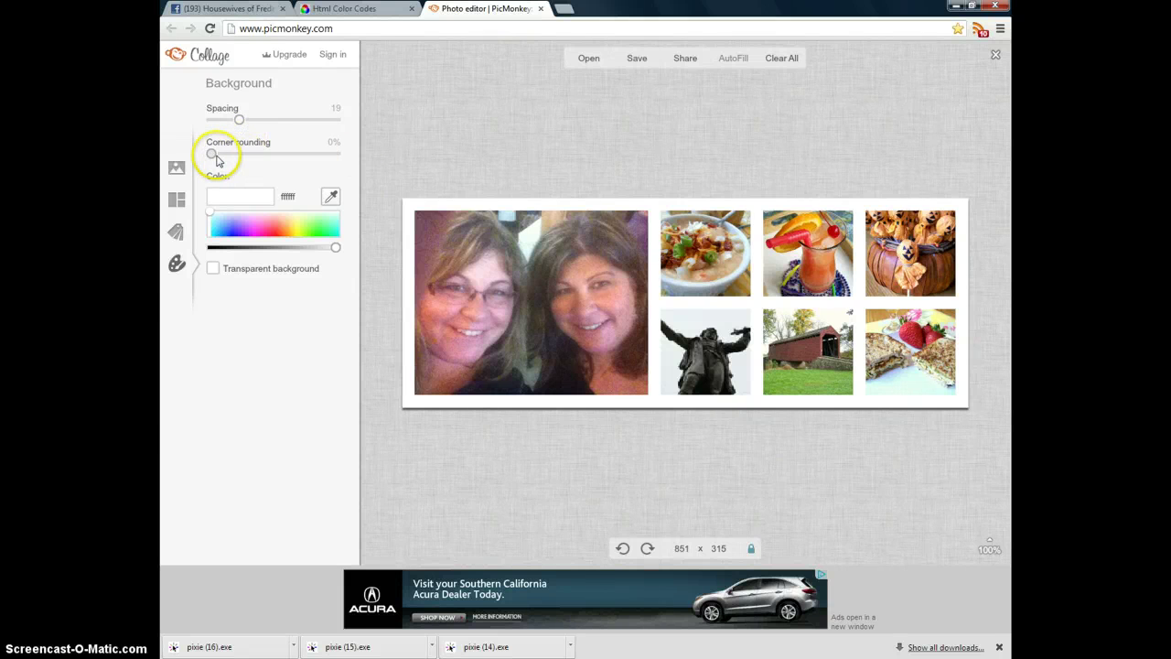
drag(242, 158, 348, 168)
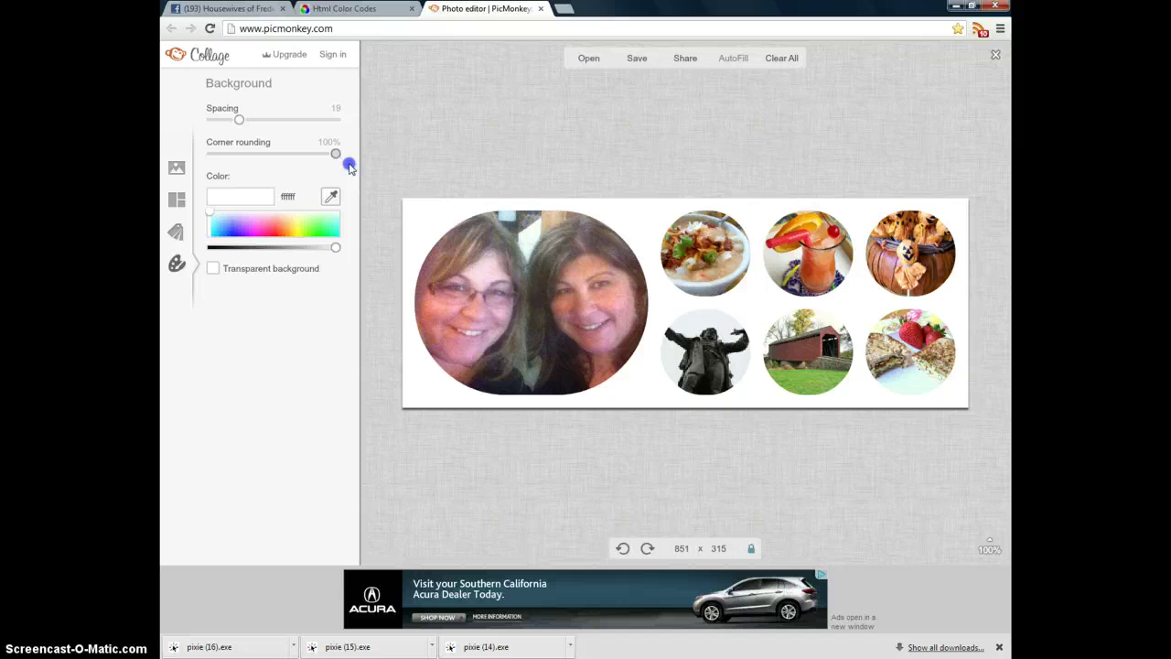
drag(330, 167, 203, 148)
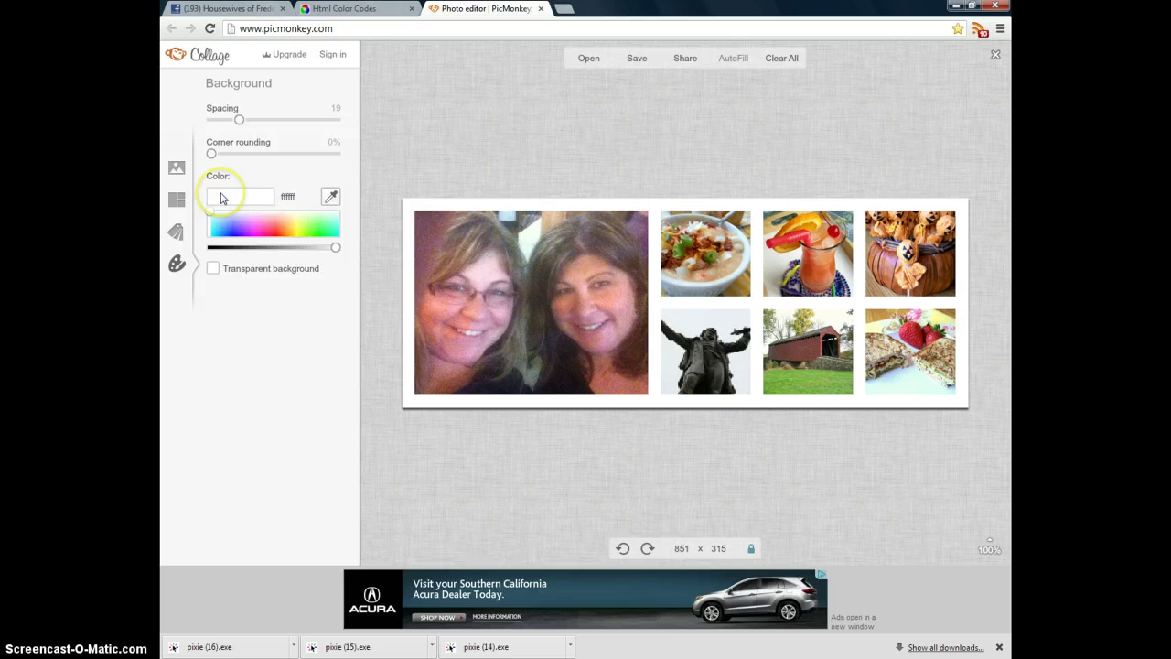
click(330, 8)
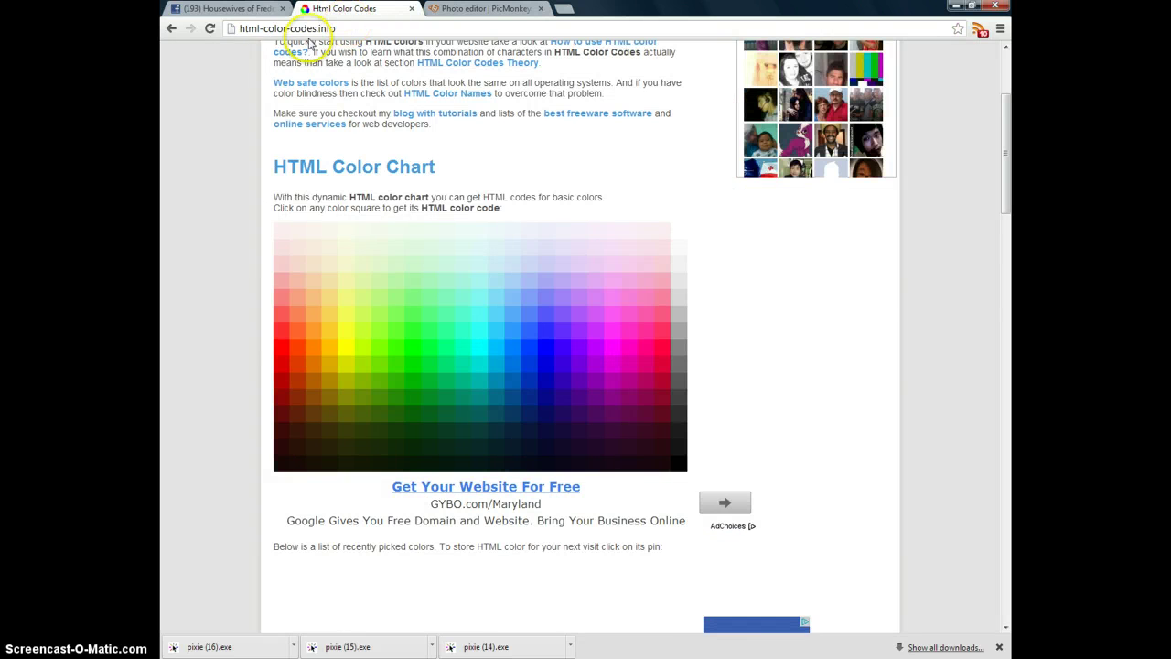
Pick purple B834DC on the HTML Color Picker hue bar, then return to PicMonkey
scroll(165, 202, up, 3)
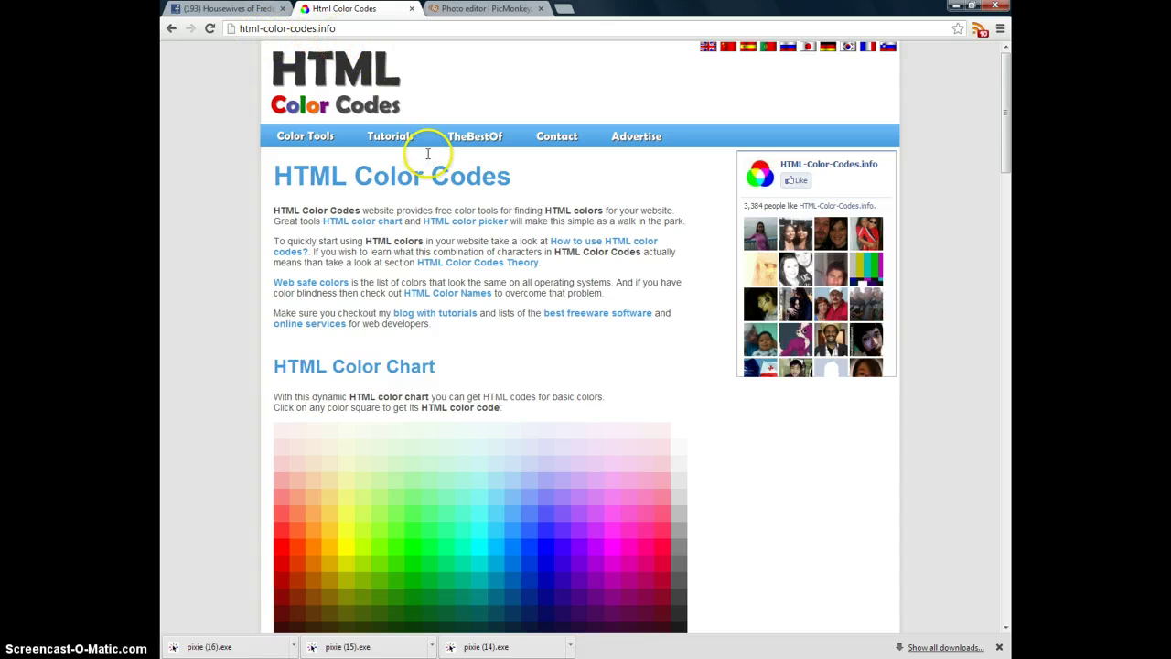
scroll(427, 153, down, 10)
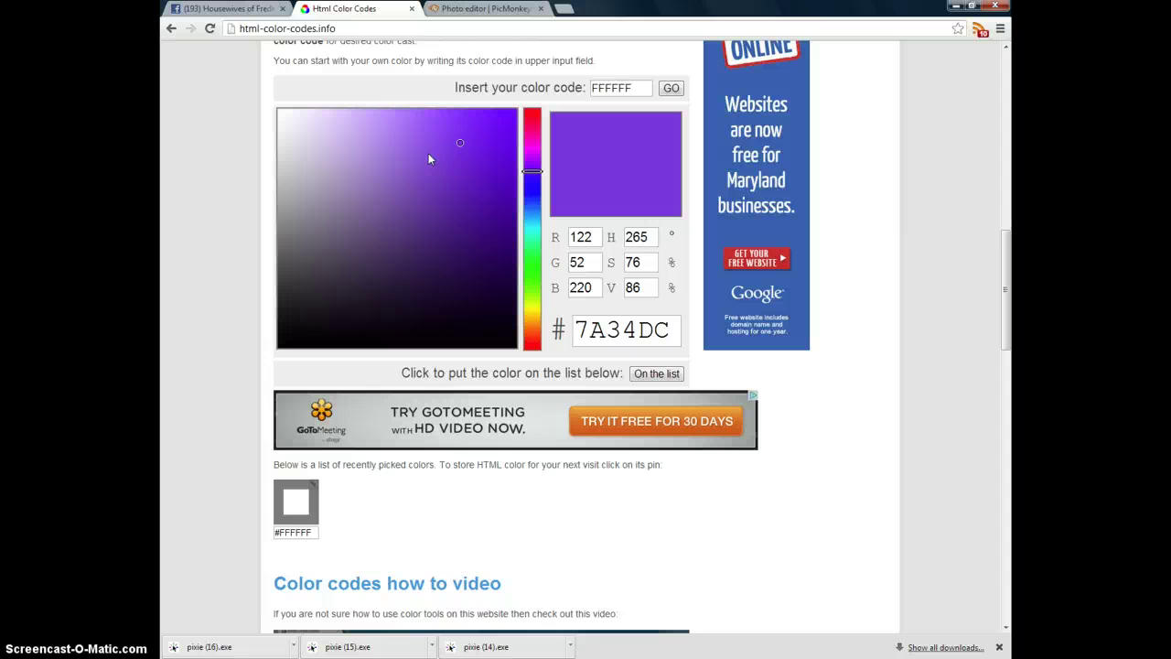
click(530, 226)
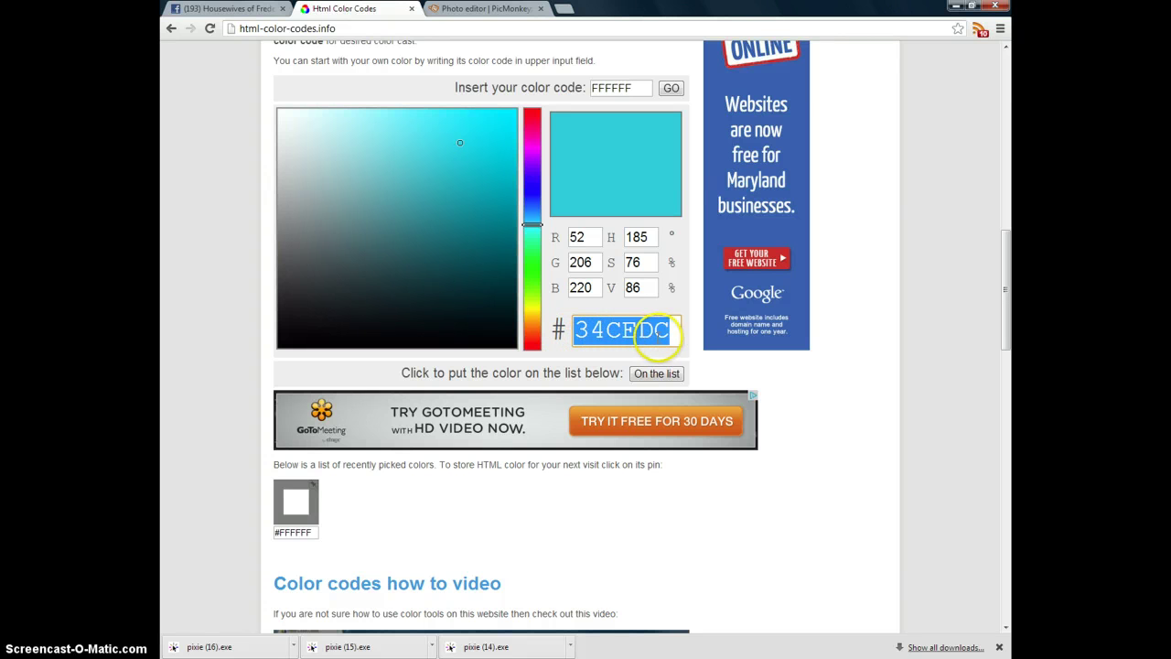
click(531, 156)
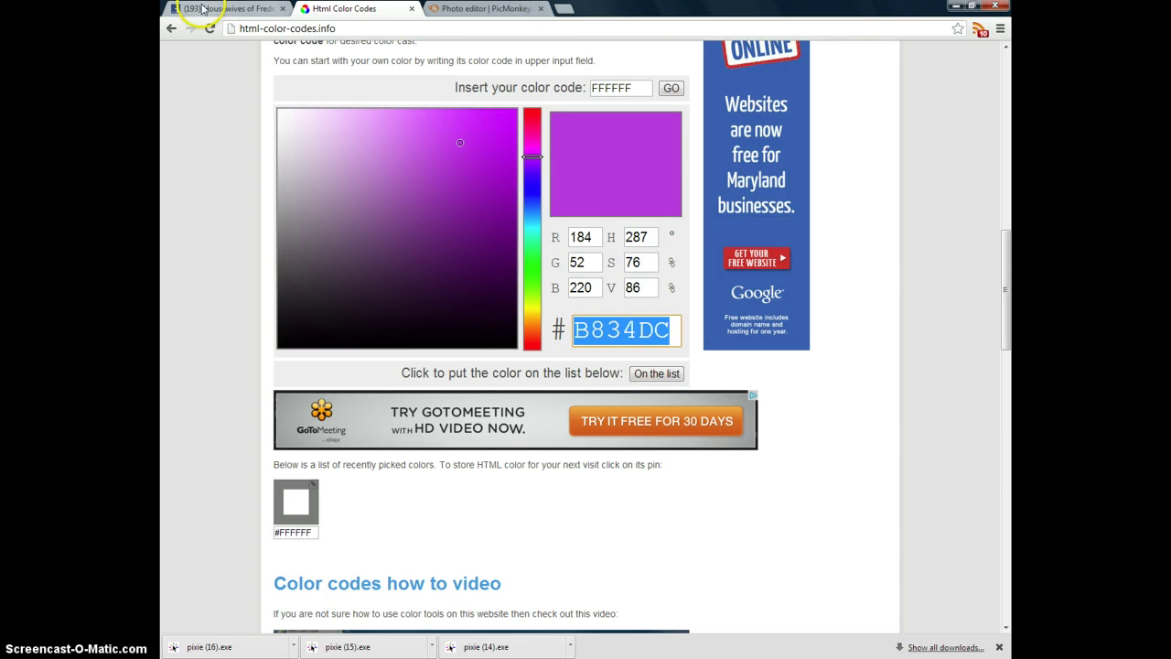
click(466, 9)
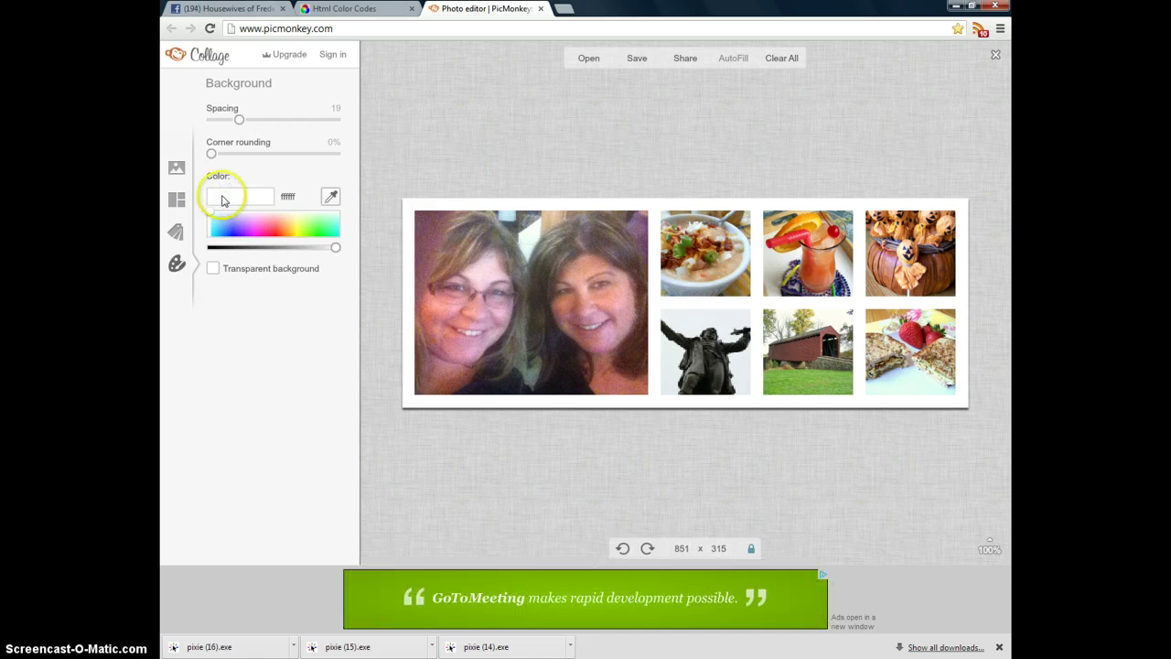
Try light blue and lavender-blue swatches as the collage background colour
click(226, 199)
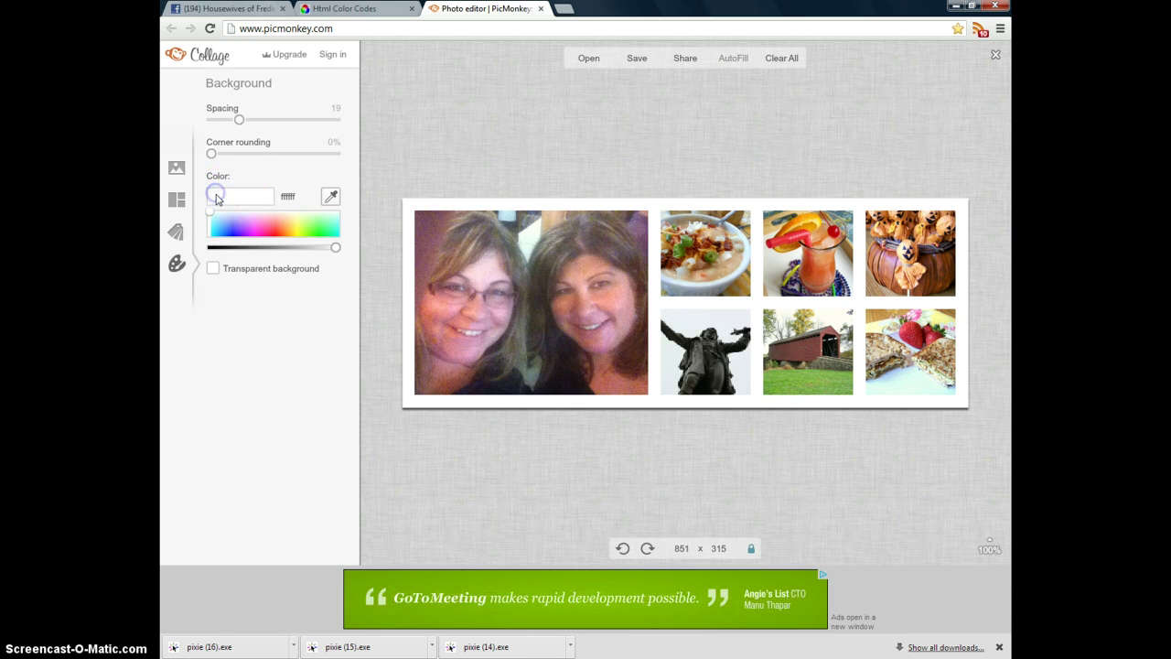
click(222, 222)
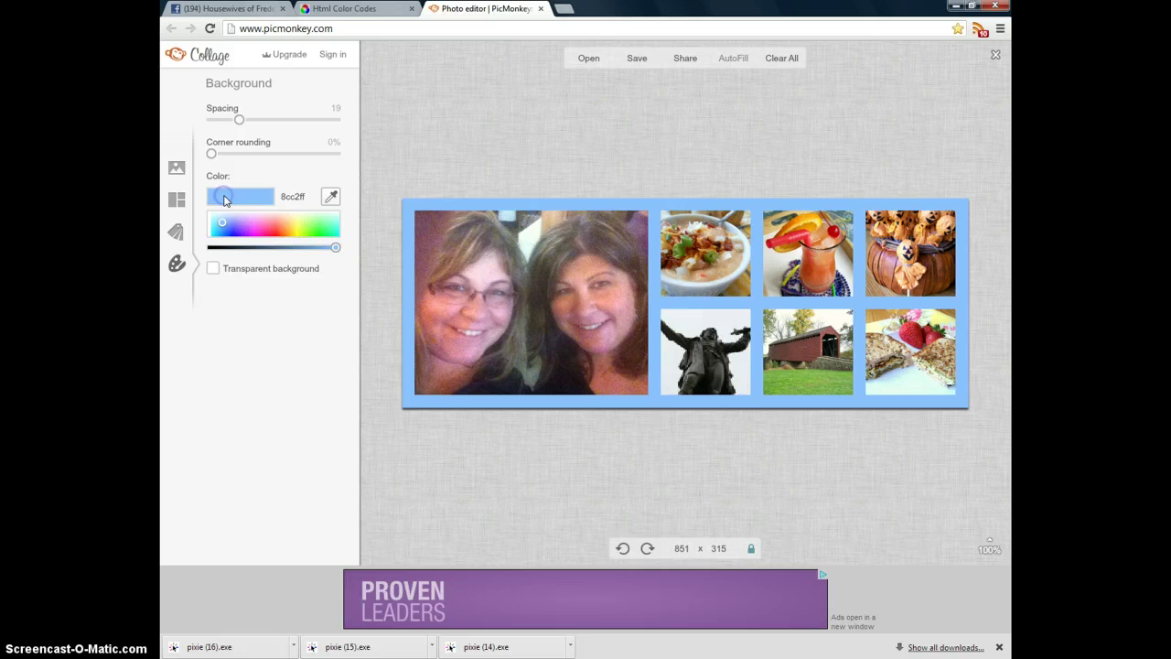
click(286, 195)
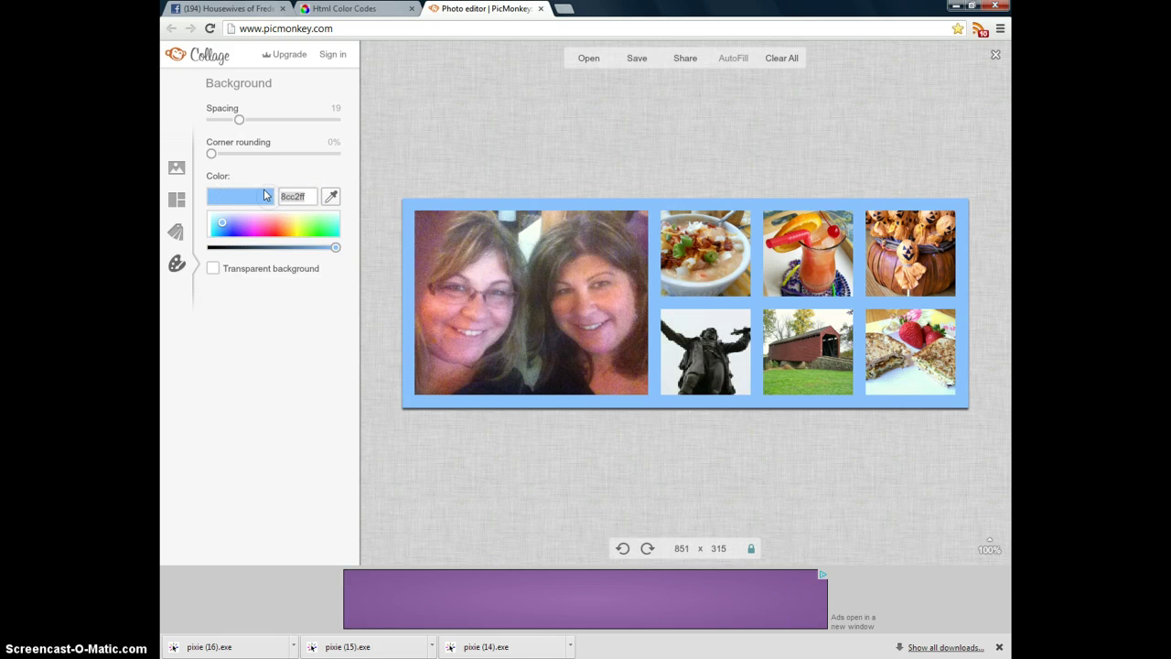
click(271, 197)
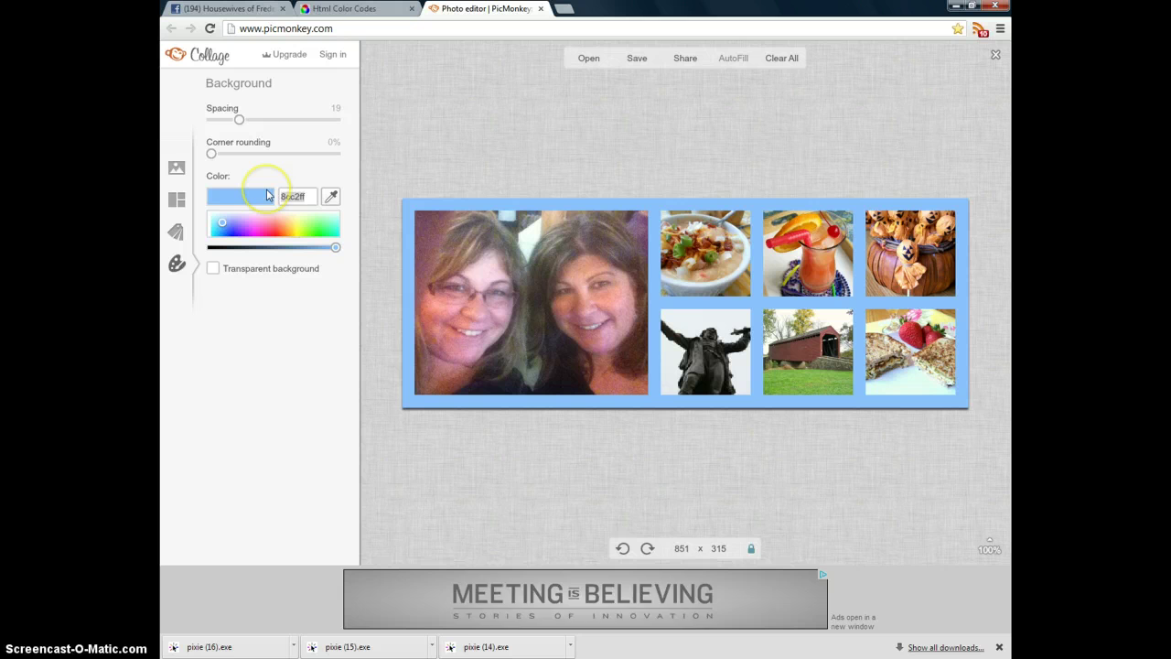
text(719844)
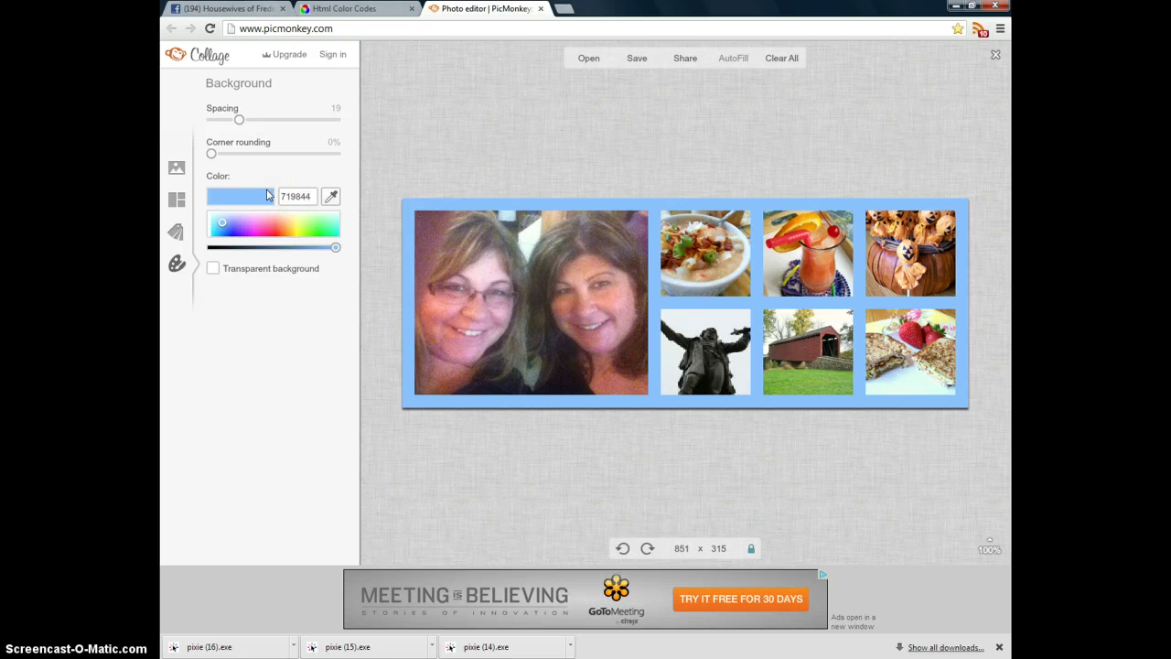
click(240, 200)
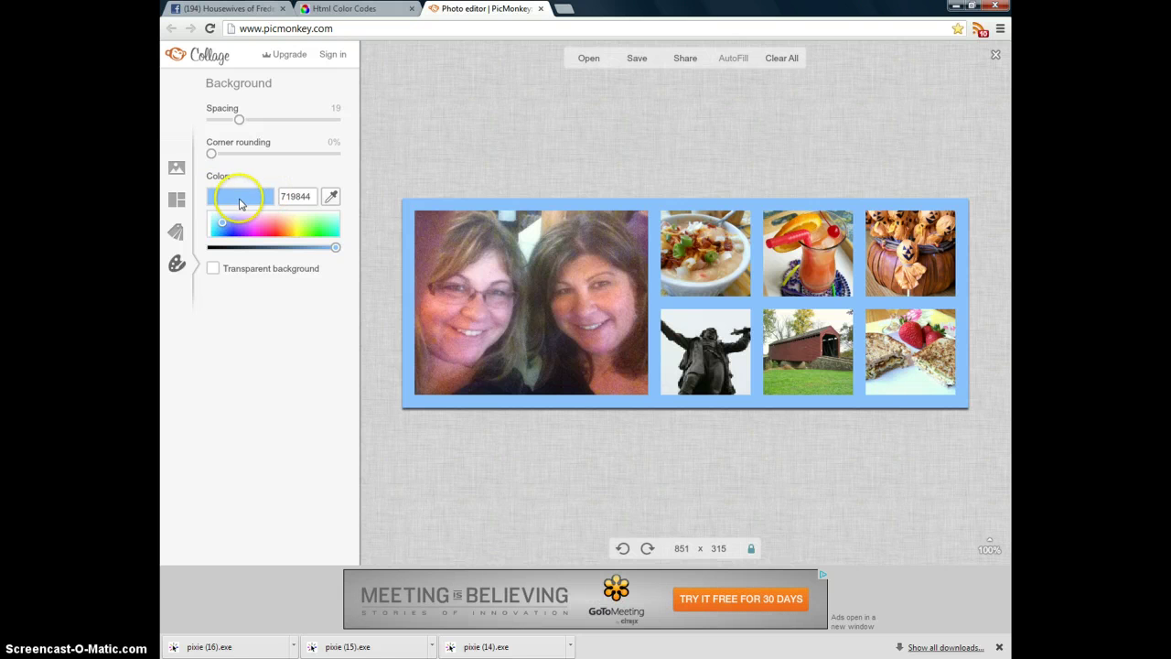
click(232, 223)
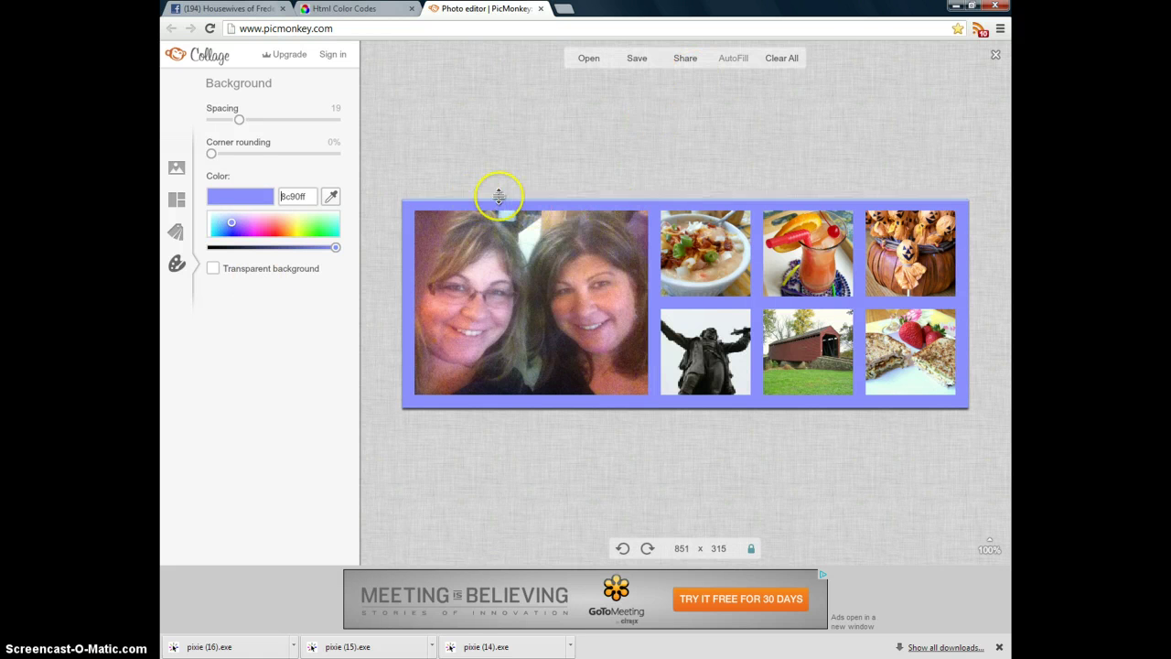
Enter hex code 7c247a to make the background and spacing dark purple
click(330, 198)
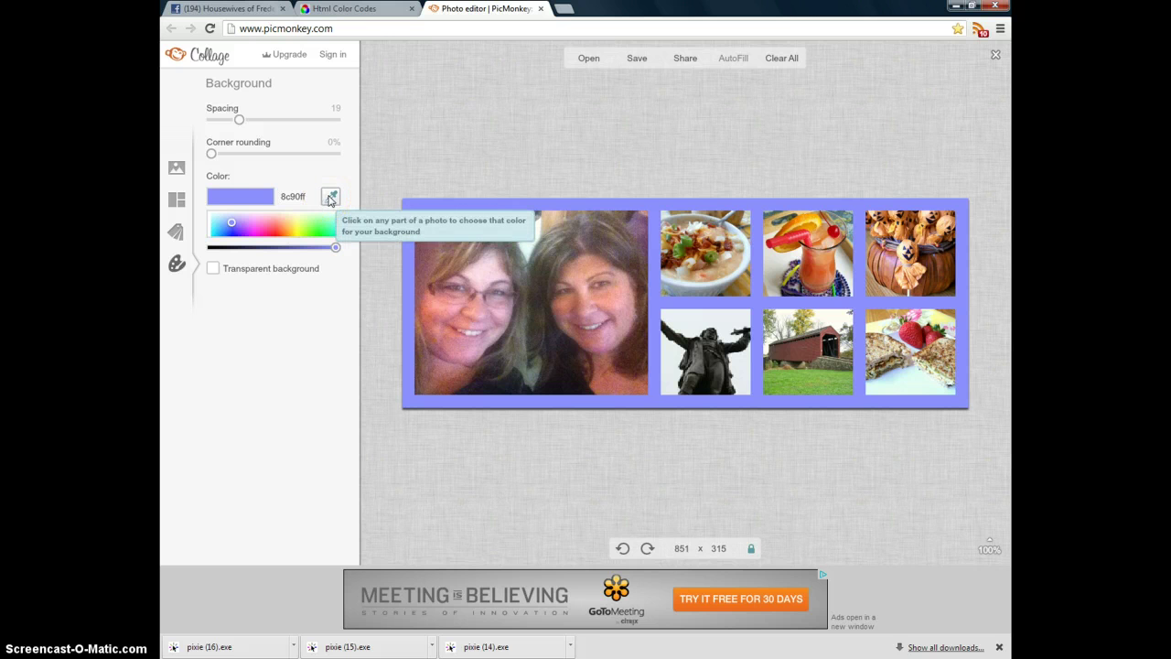
click(348, 199)
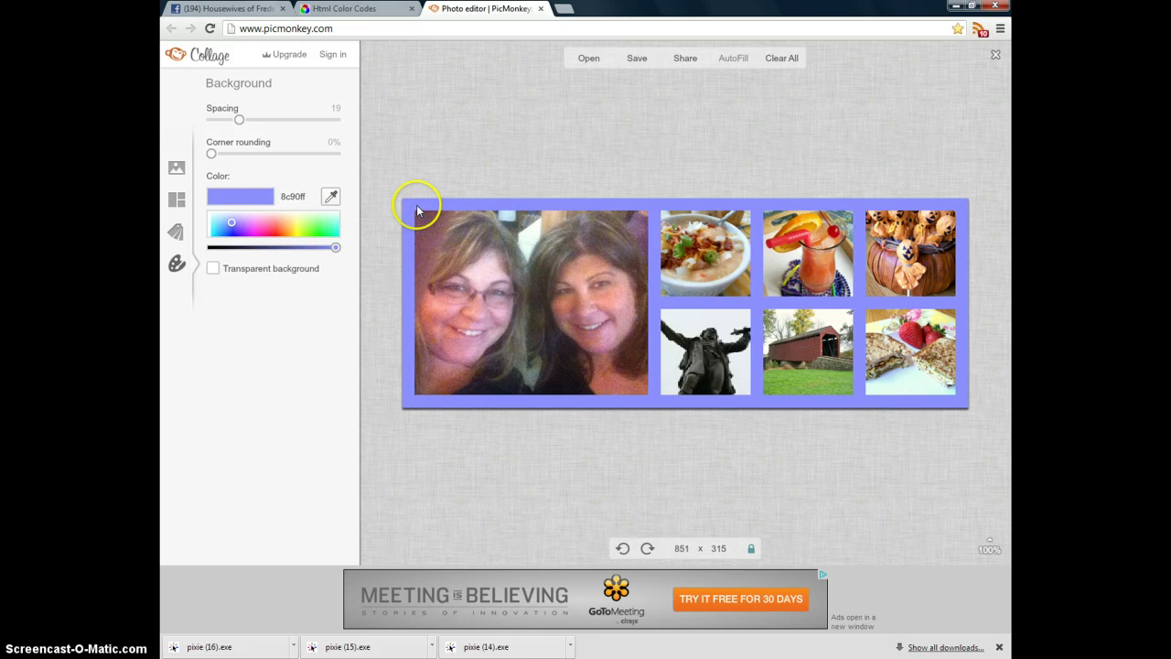
click(289, 194)
click(296, 195)
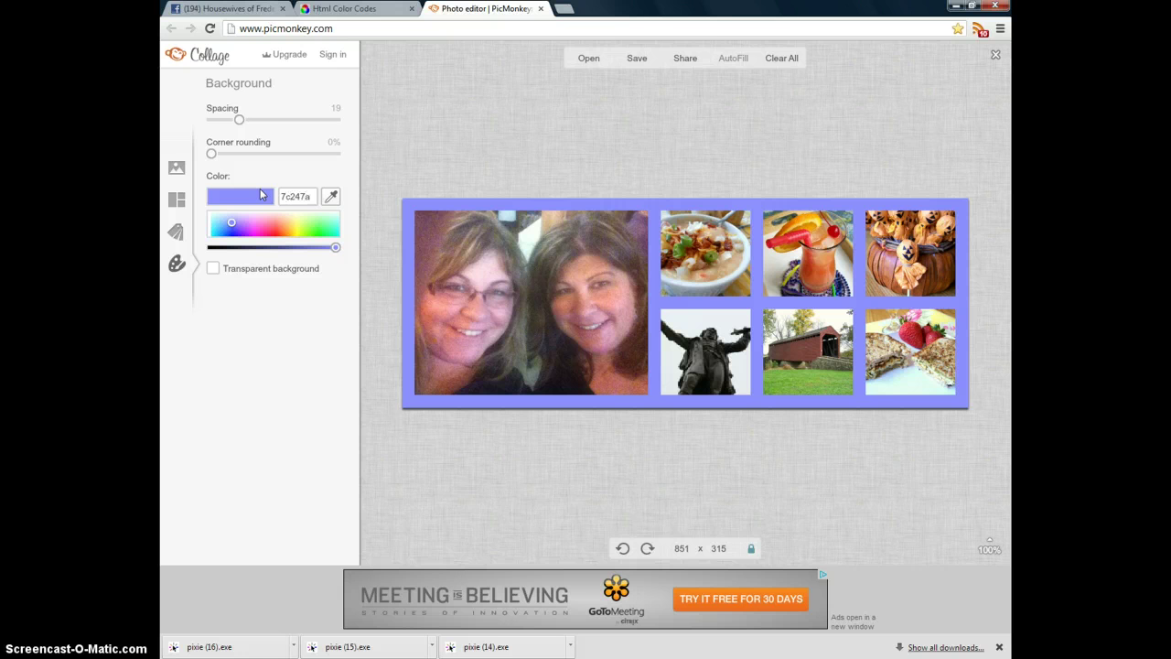
key(Return)
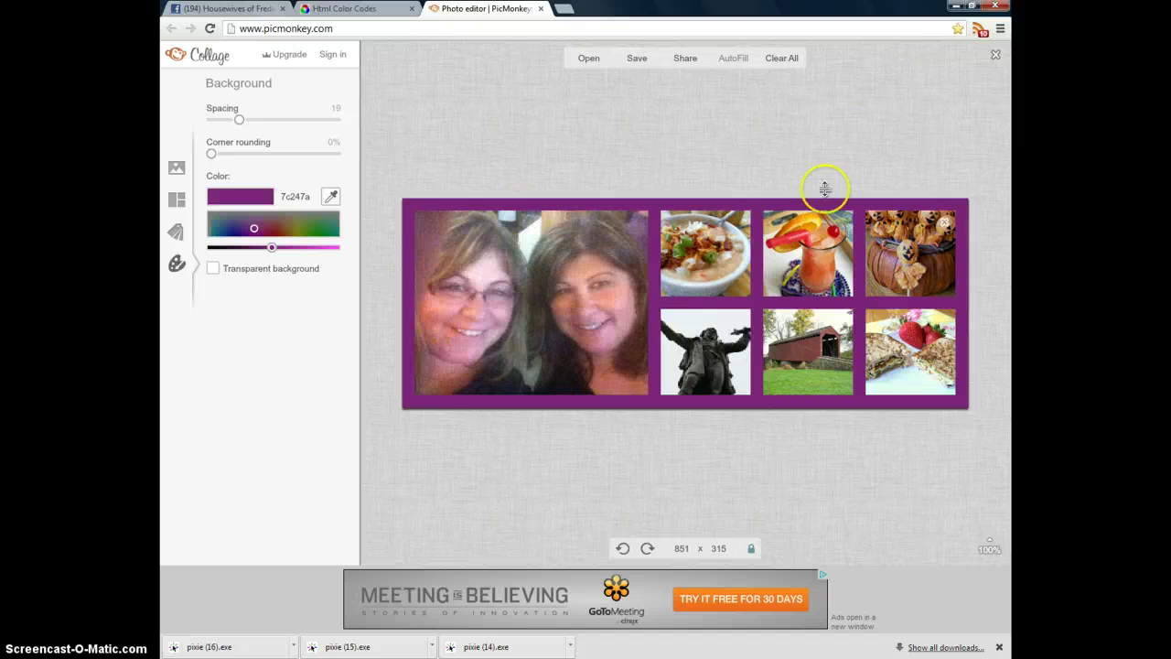
Save the collage as Facebook Cover Photo.jpg, replacing the existing file
click(636, 57)
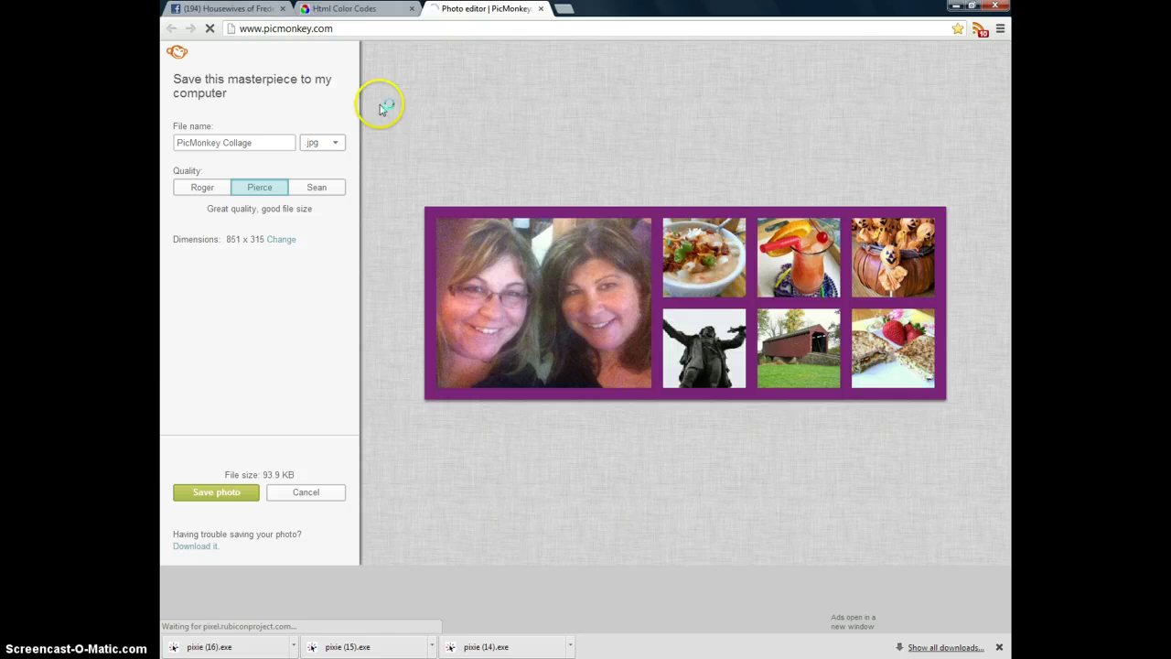
click(210, 496)
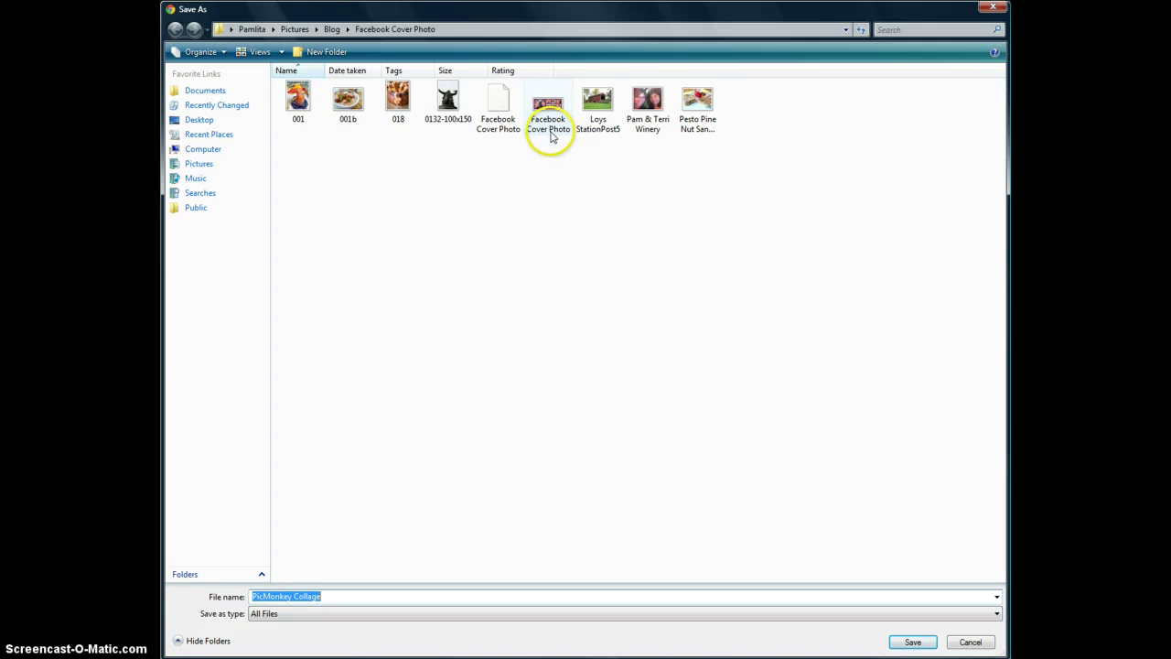
mouse_move(547, 123)
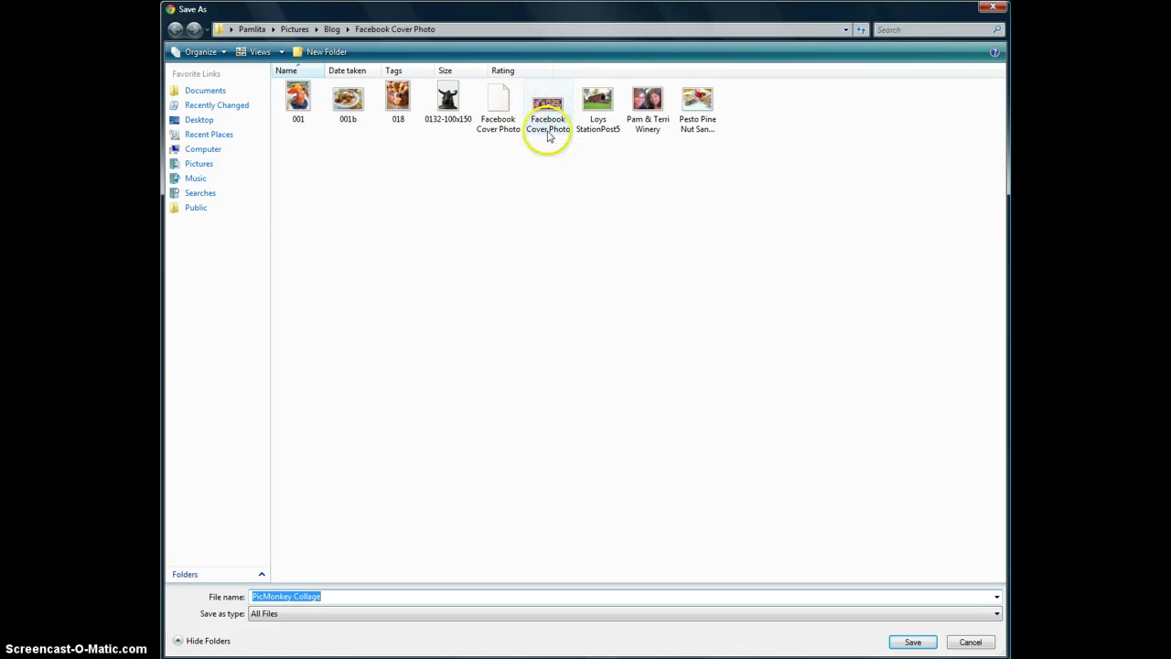
click(547, 126)
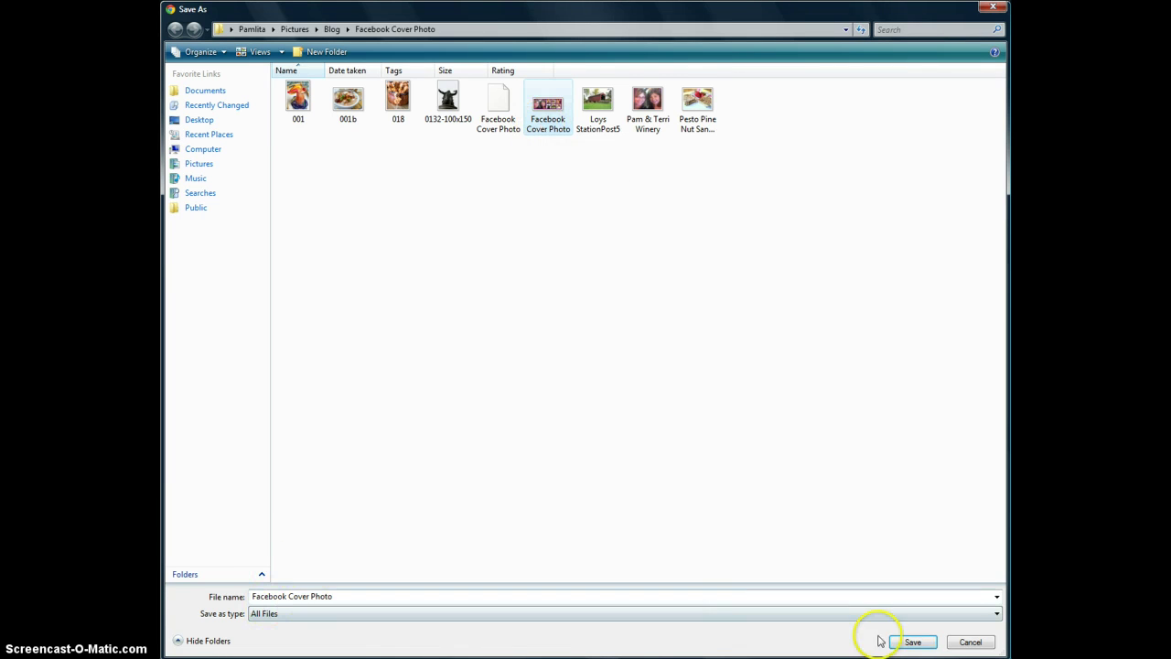
click(906, 642)
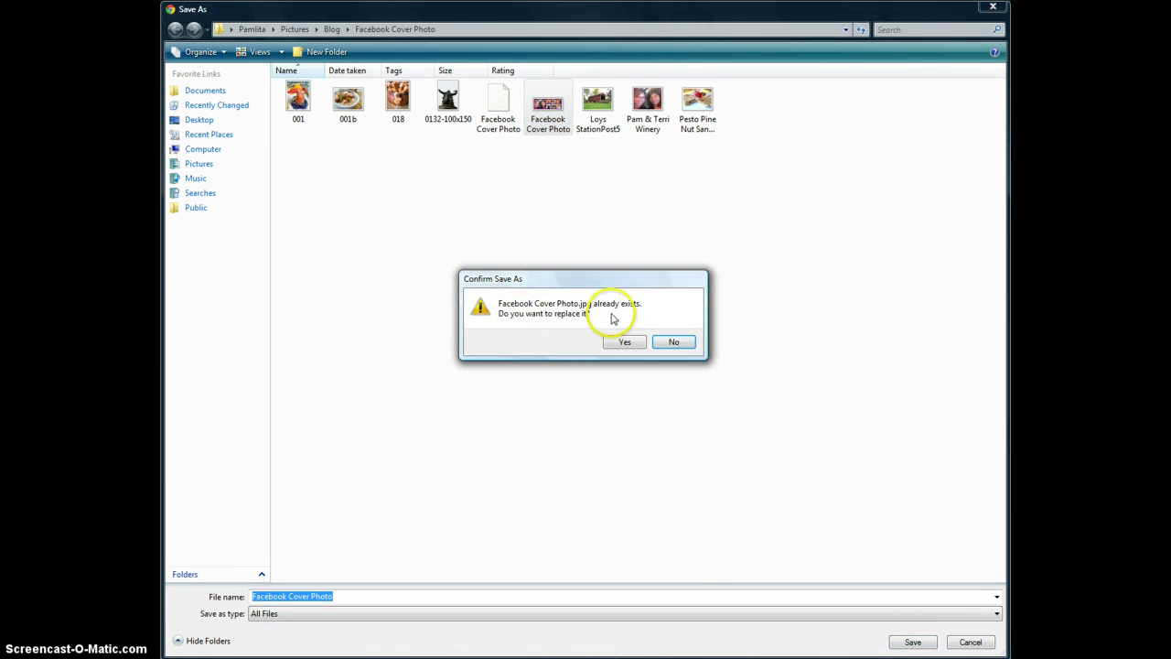
click(624, 341)
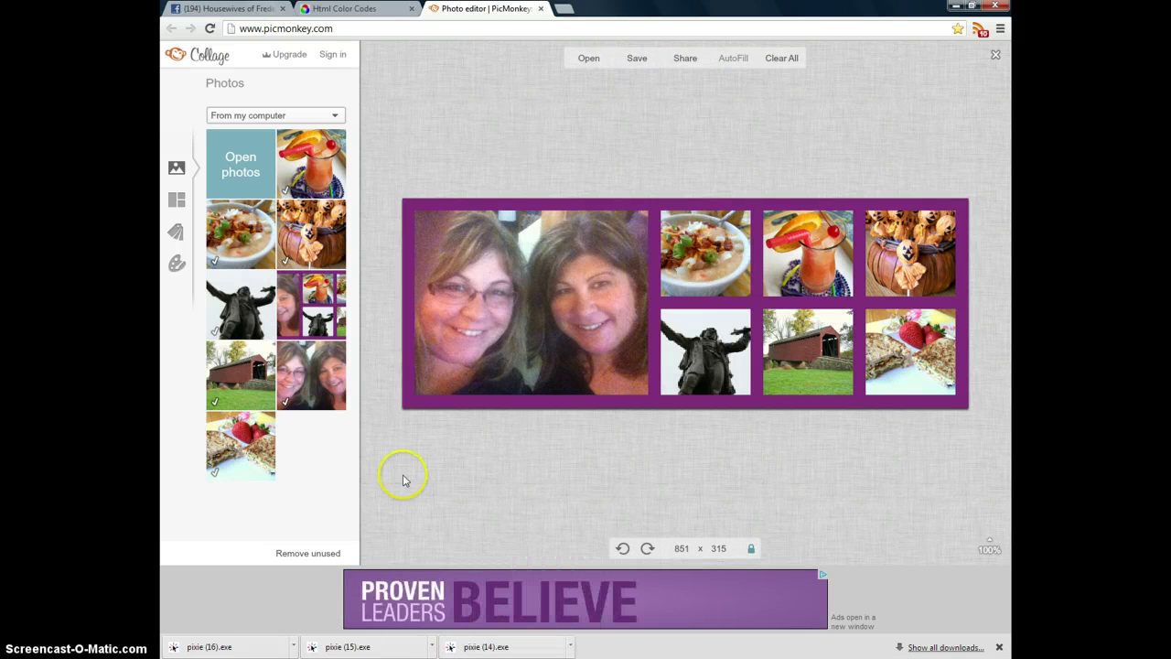
Check the saved collage in Explorer under Pictures > Blog > Facebook Cover Photo, then minimize Explorer
click(956, 6)
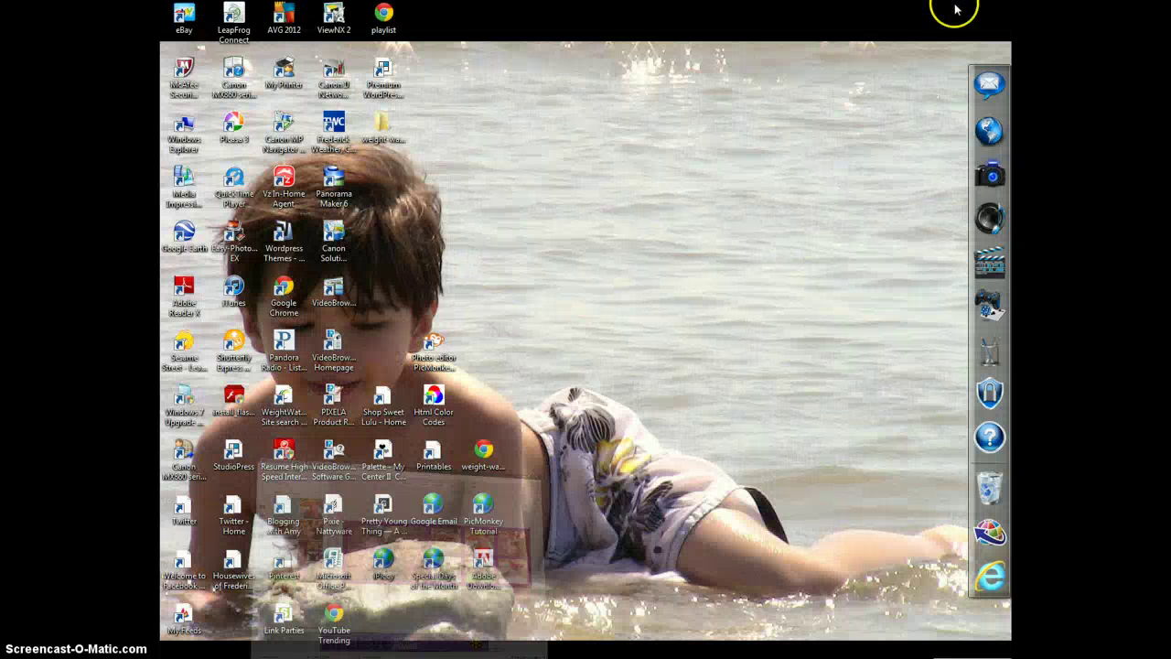
double_click(187, 135)
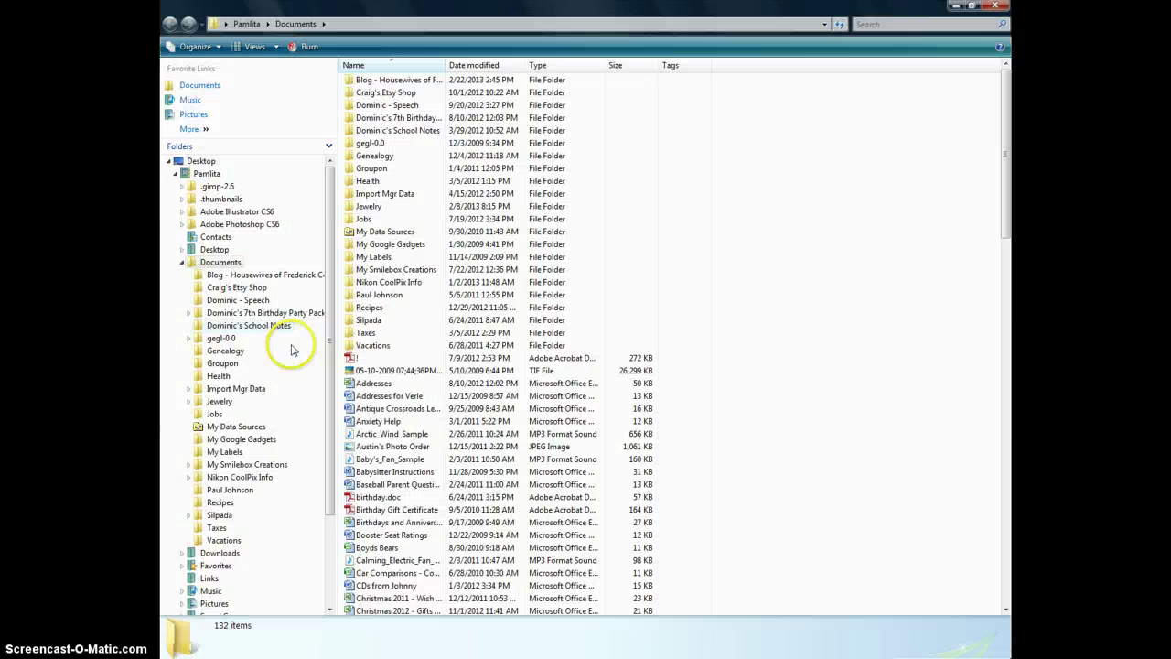
drag(326, 403, 333, 484)
click(214, 487)
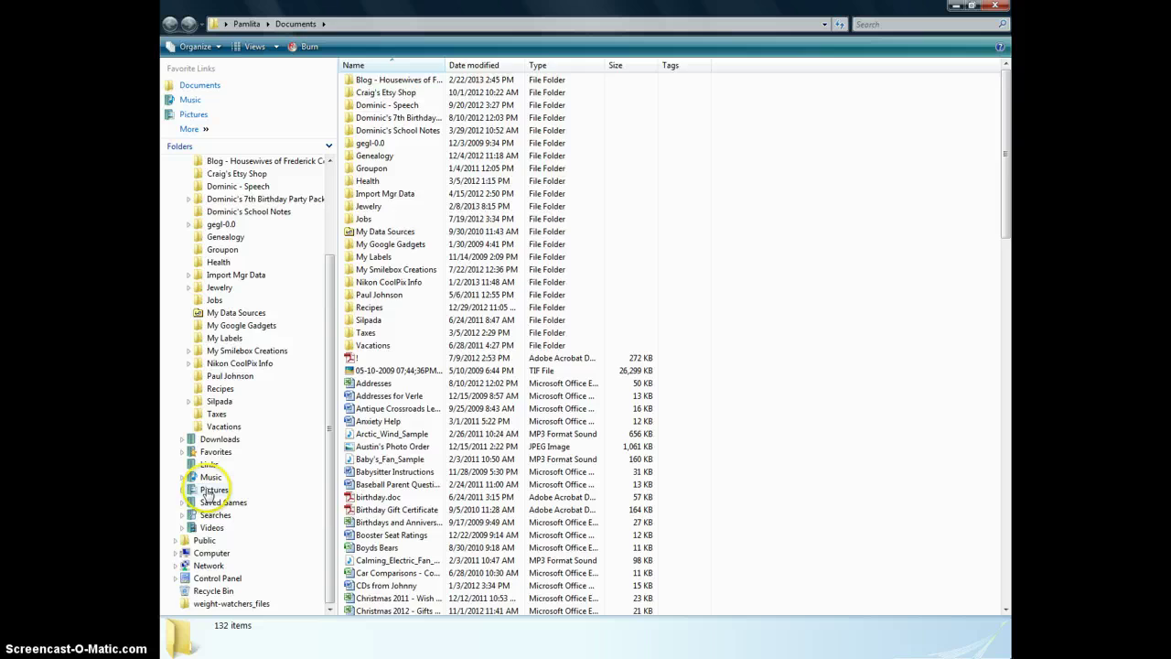
drag(328, 254, 330, 366)
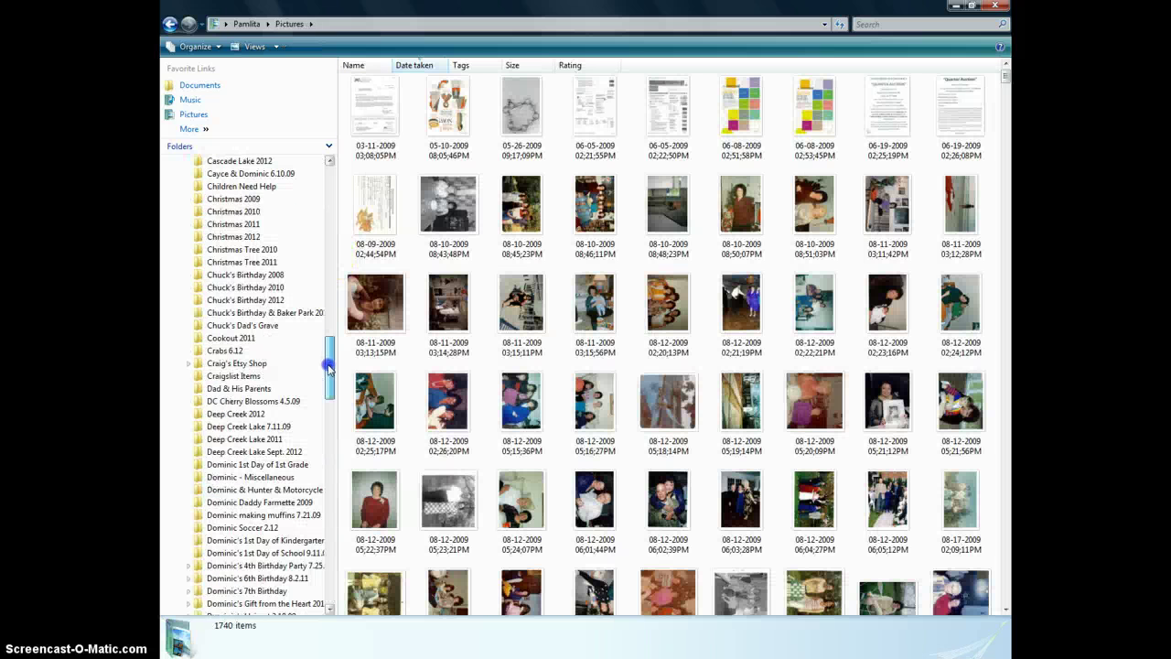
click(330, 161)
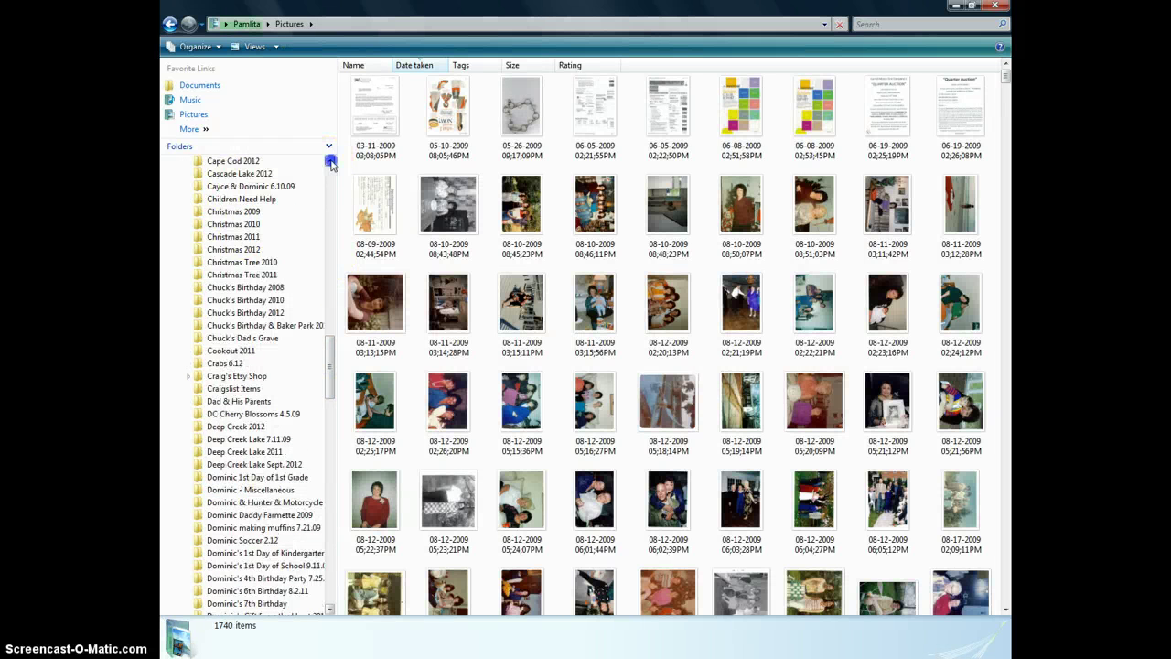
click(330, 161)
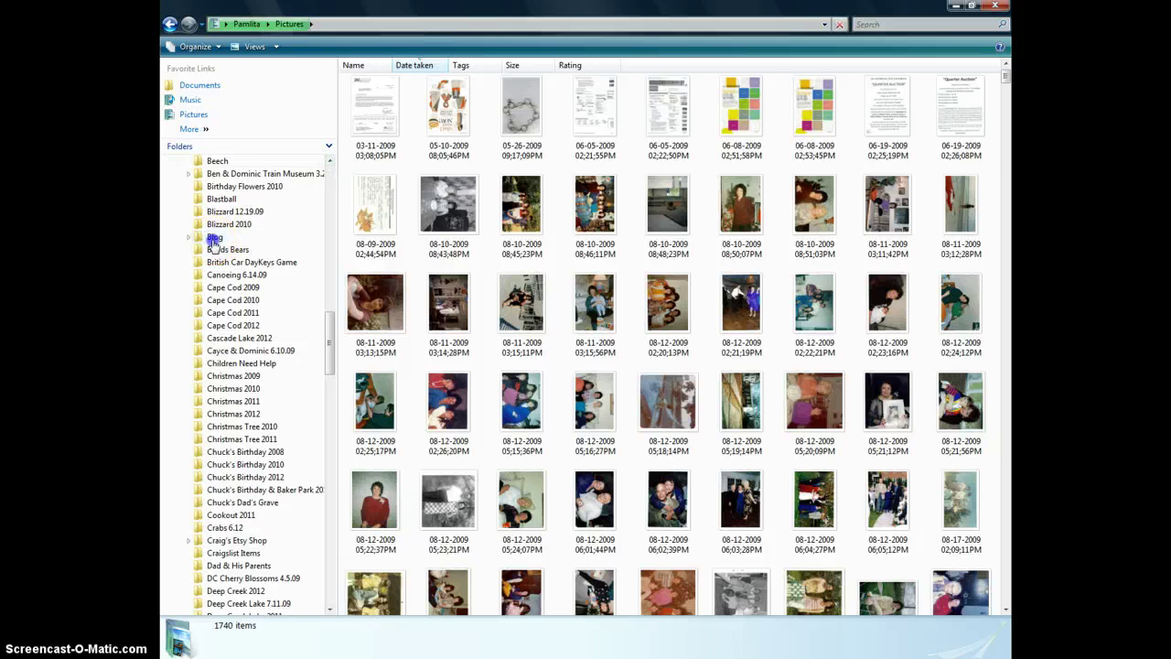
click(214, 247)
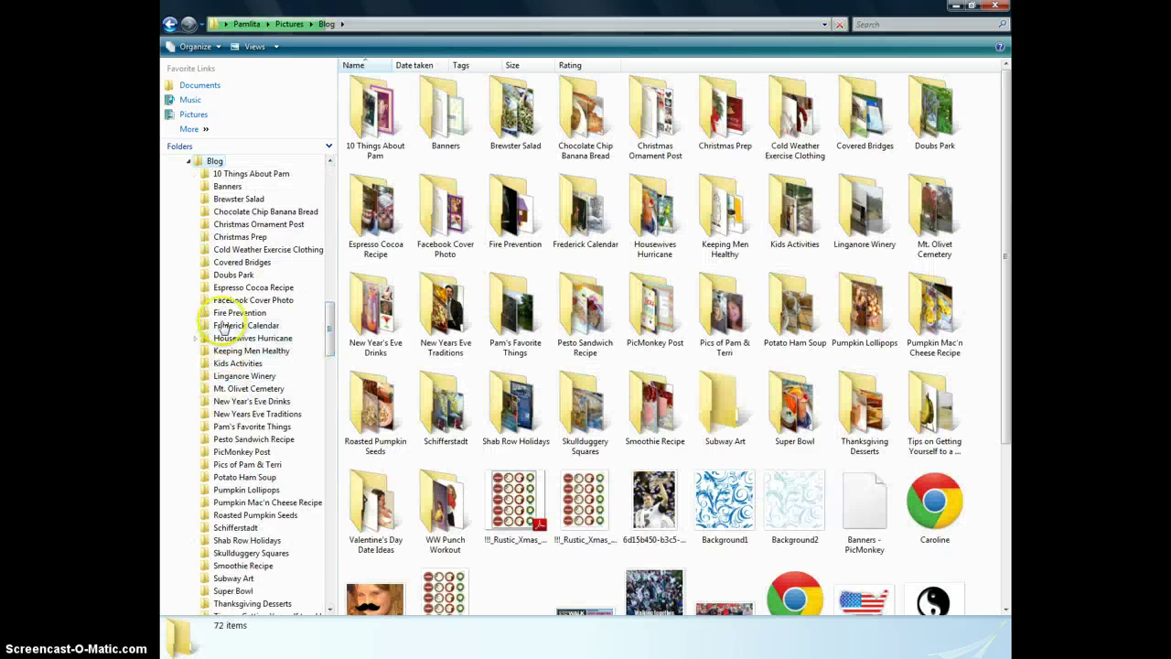
click(224, 301)
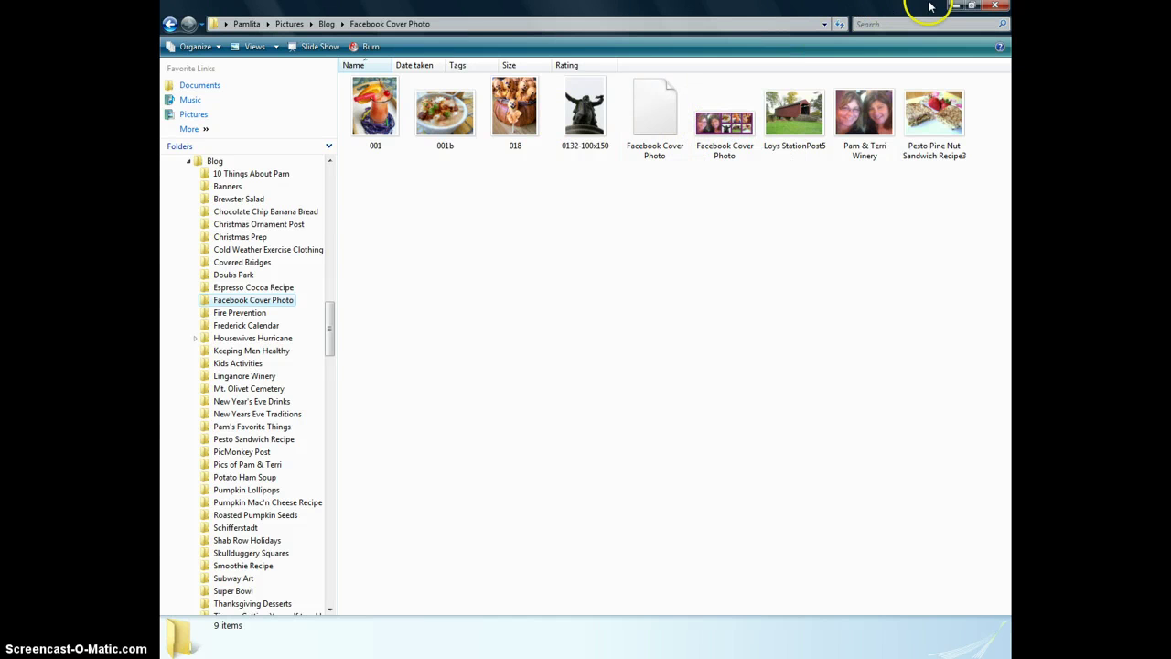
click(958, 7)
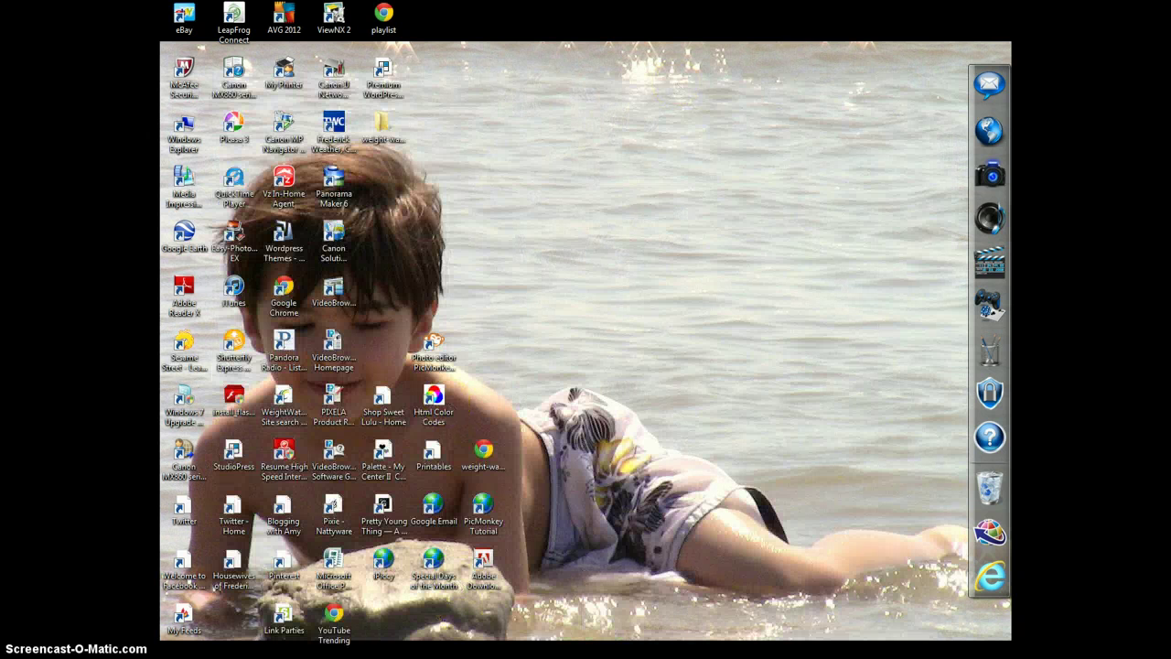
Upload Facebook Cover Photo as the Facebook page's new cover via Change Cover > Upload Photo
click(558, 658)
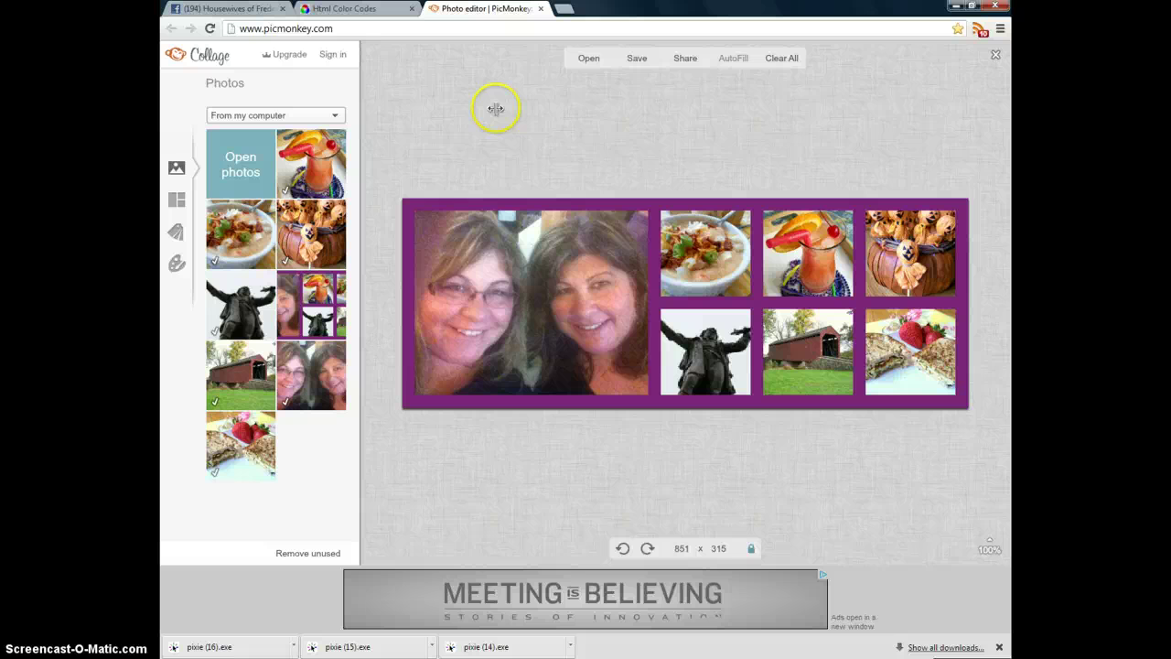
click(234, 11)
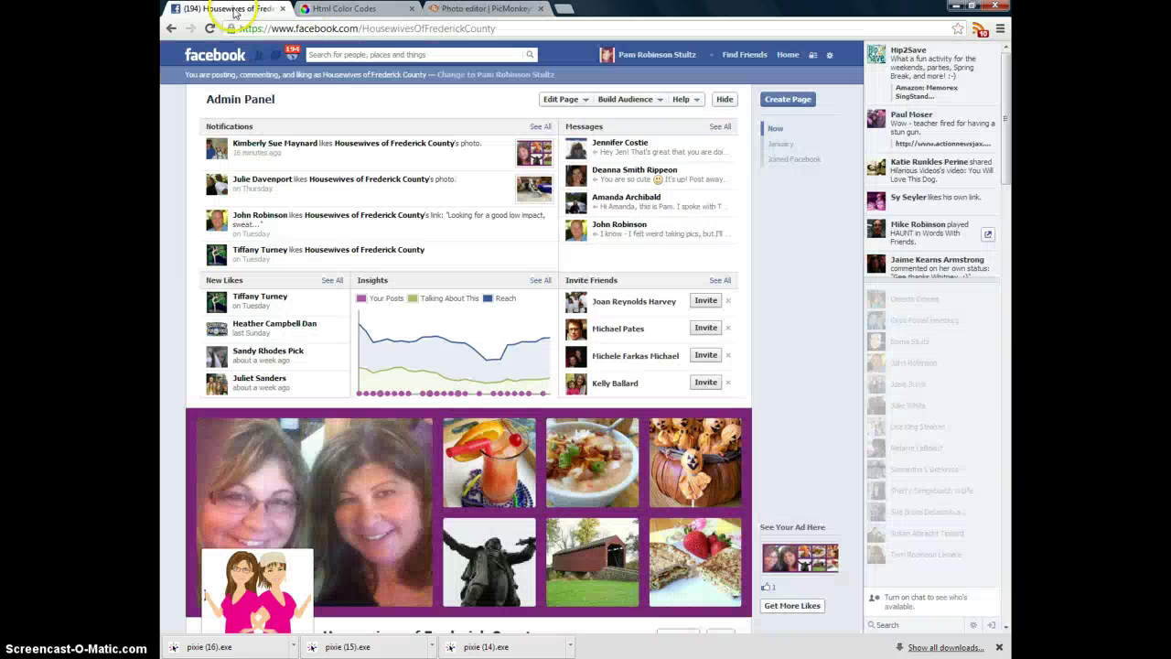
scroll(173, 254, down, 3)
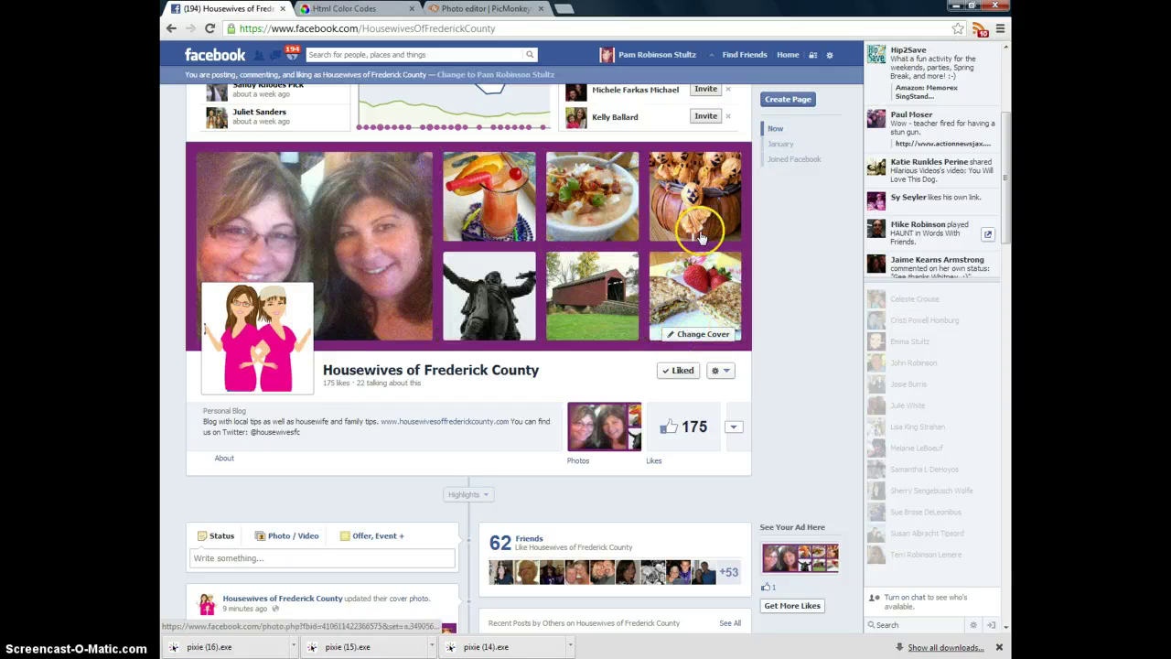
click(693, 335)
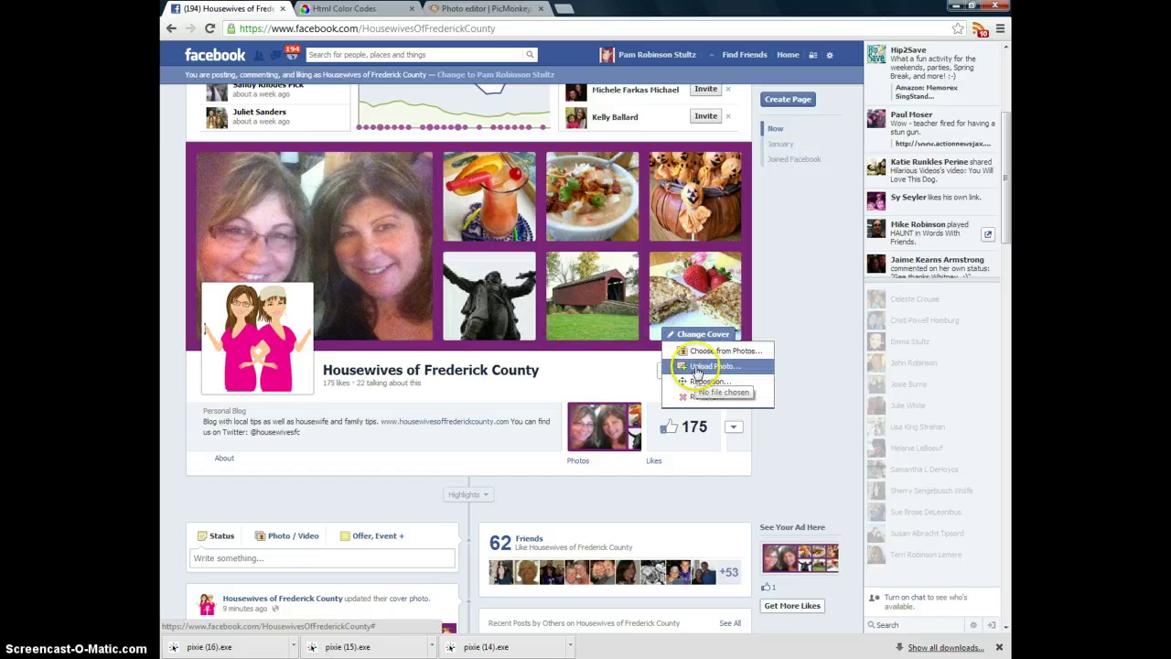
click(697, 368)
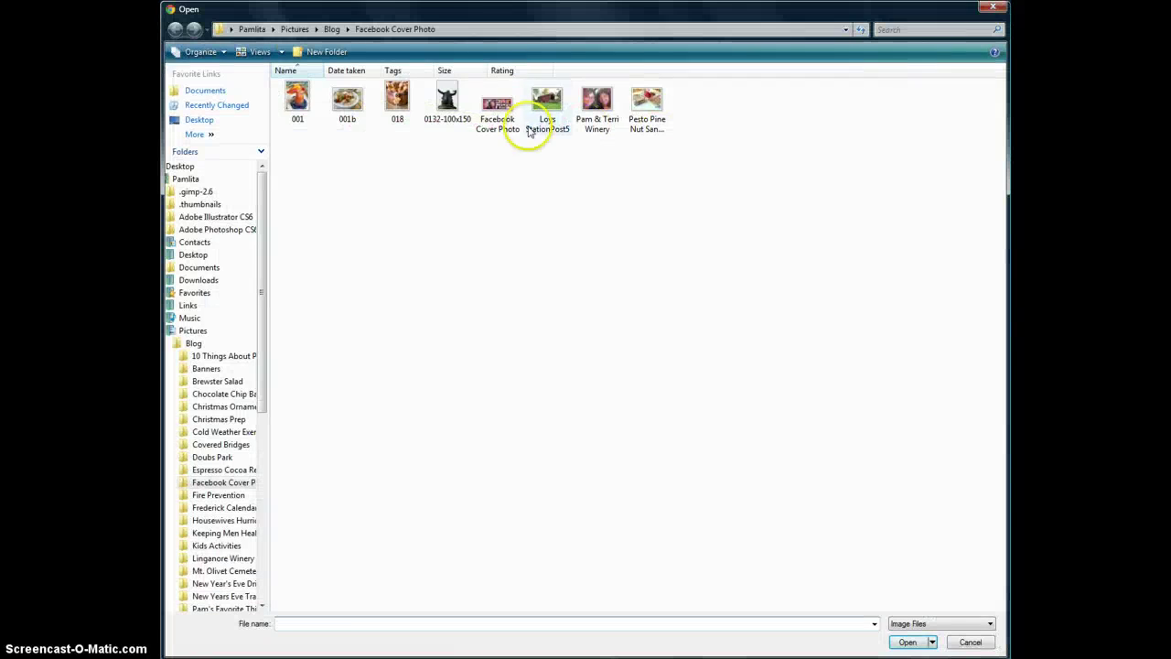
click(499, 114)
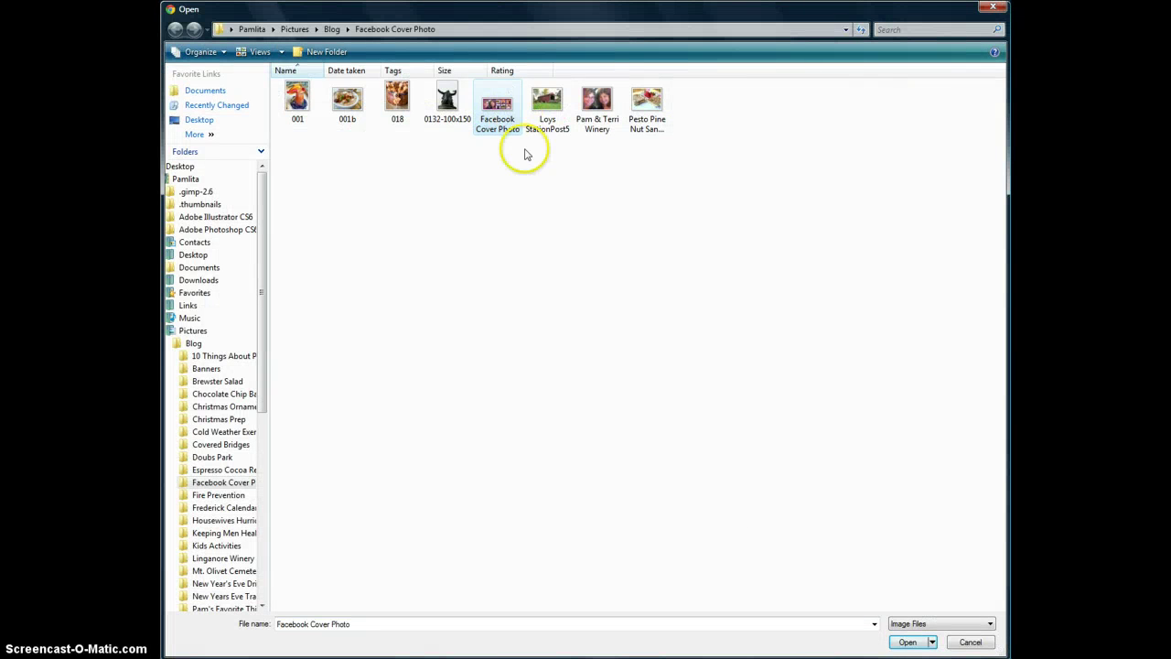
click(905, 644)
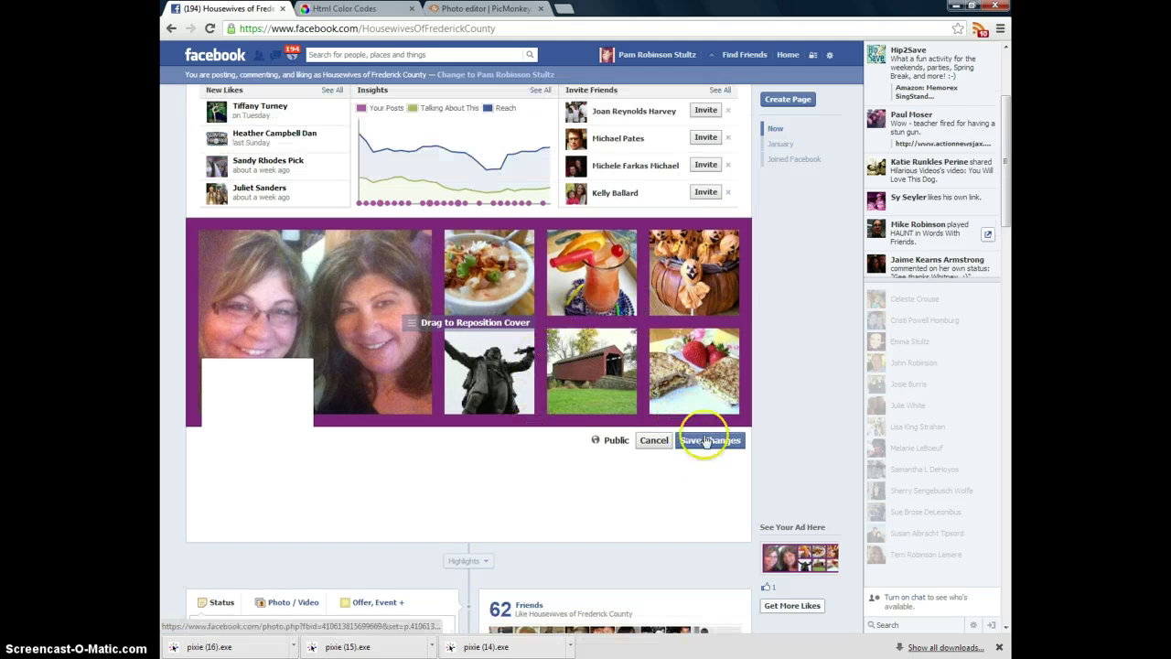
Save the repositioned purple collage as the Housewives of Frederick County cover photo
click(706, 442)
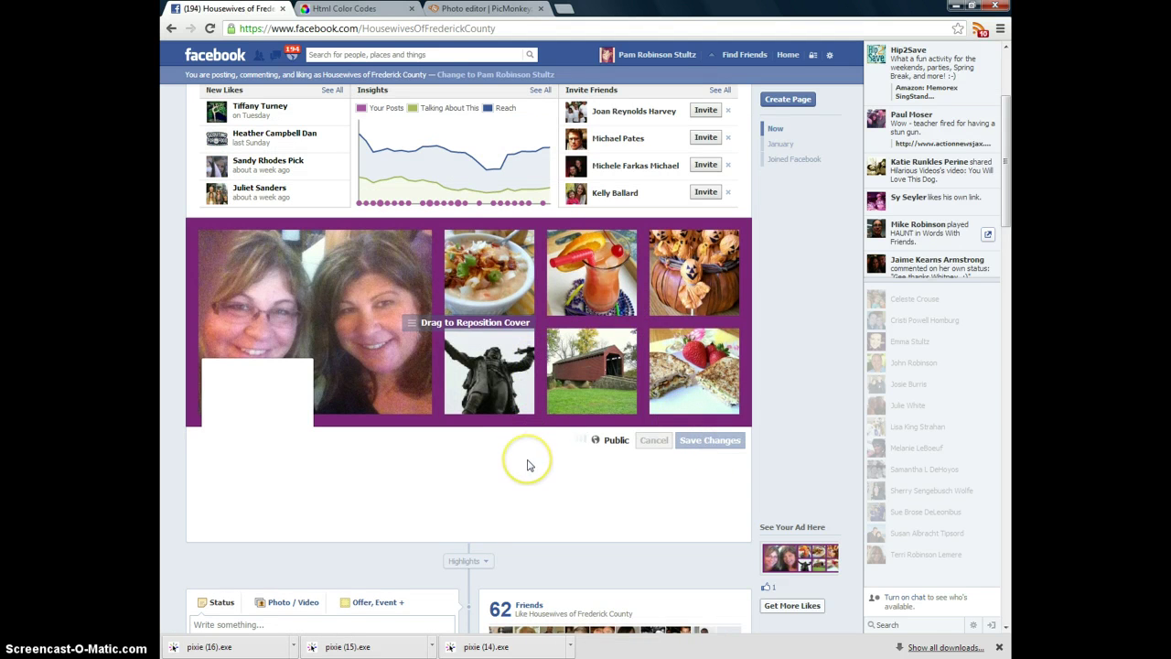